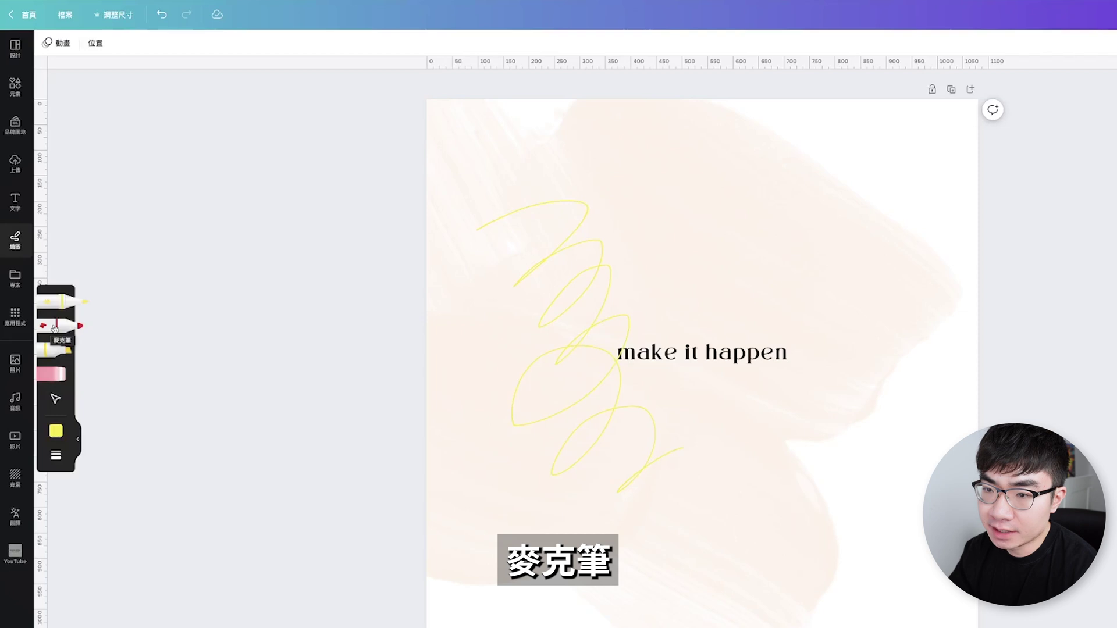
Scribble a looping red marker line across the upper part of the page and a thick yellow highlighter line around the text.
mouse_move(551, 174)
mouse_down()
mouse_move(669, 217)
mouse_move(682, 281)
mouse_up()
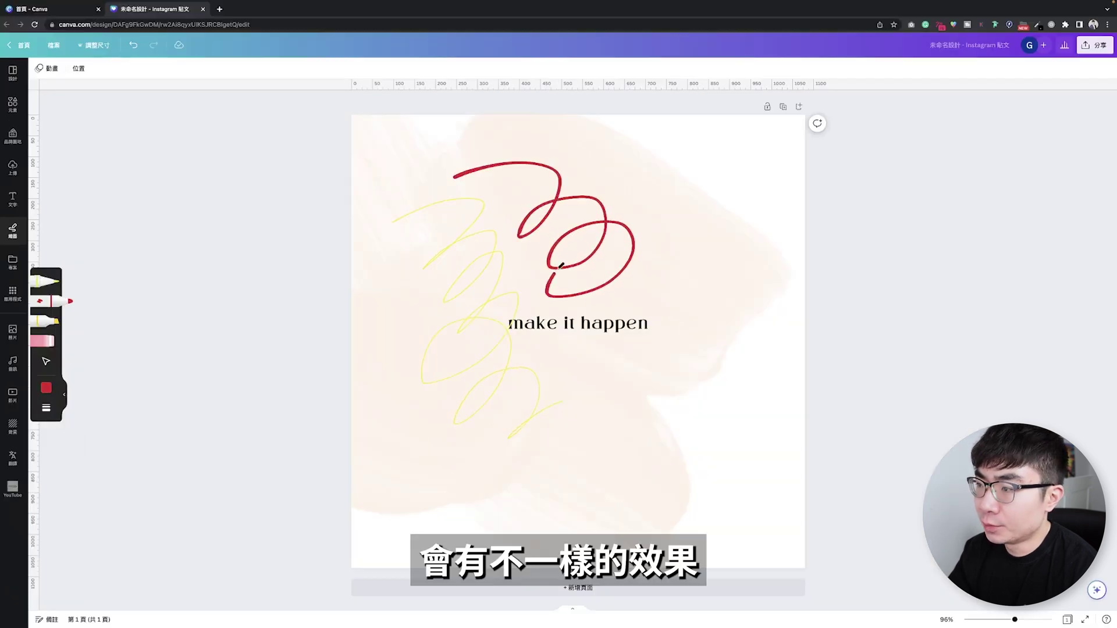
mouse_move(561, 266)
mouse_down()
mouse_move(655, 247)
mouse_move(609, 315)
mouse_move(716, 308)
mouse_up()
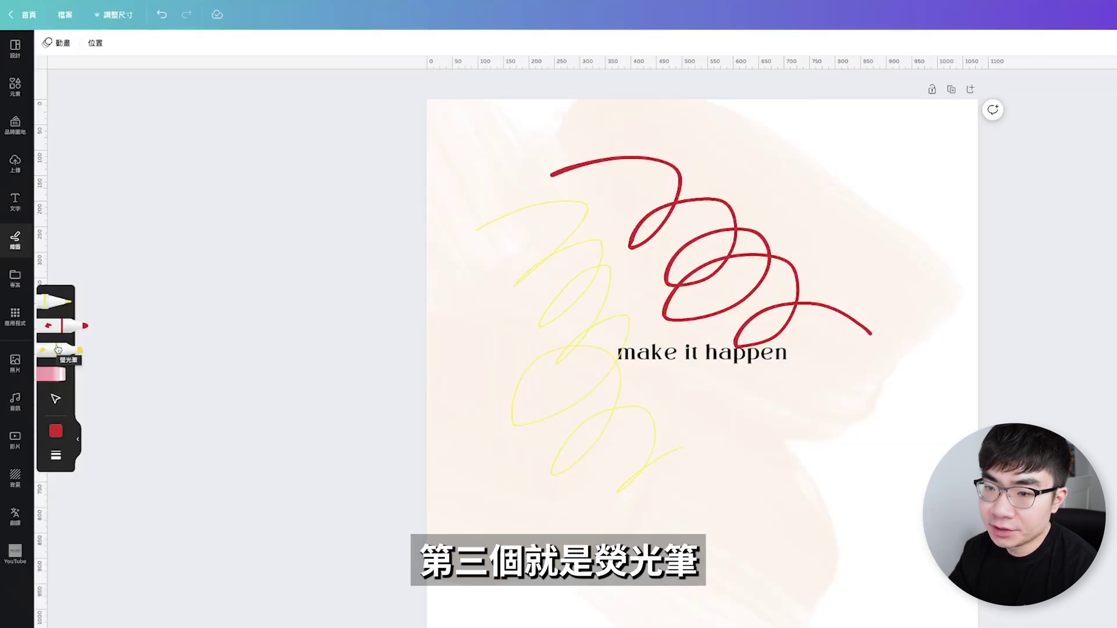
click(58, 349)
mouse_move(824, 201)
mouse_down()
mouse_move(876, 204)
mouse_move(645, 469)
mouse_move(721, 467)
mouse_move(605, 358)
mouse_up()
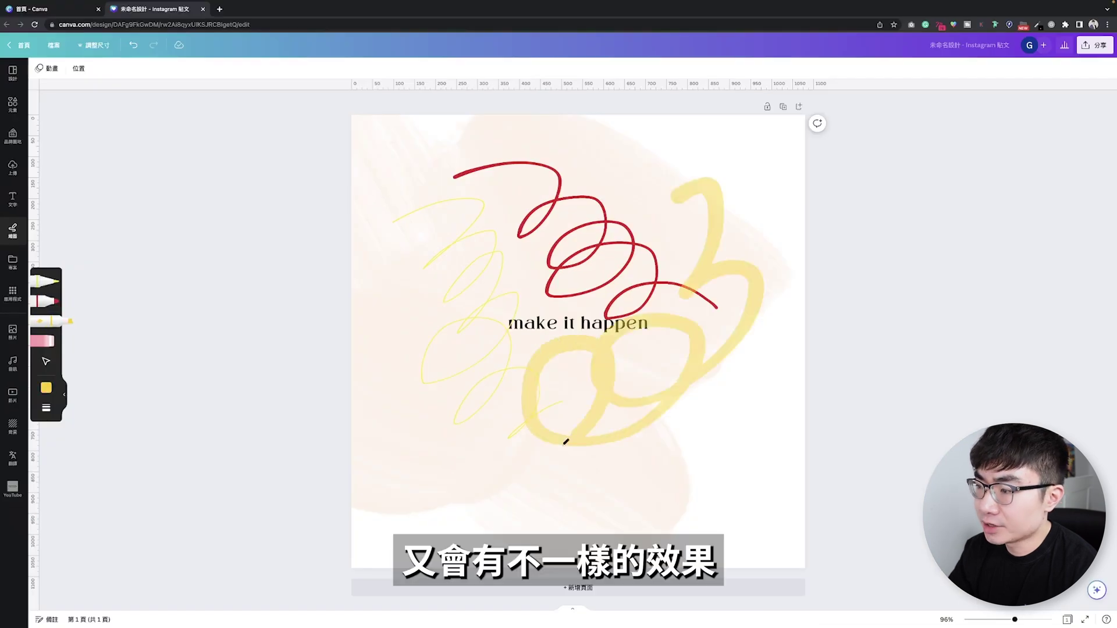
mouse_move(498, 328)
mouse_down()
mouse_move(462, 386)
mouse_move(473, 304)
mouse_move(458, 241)
mouse_up()
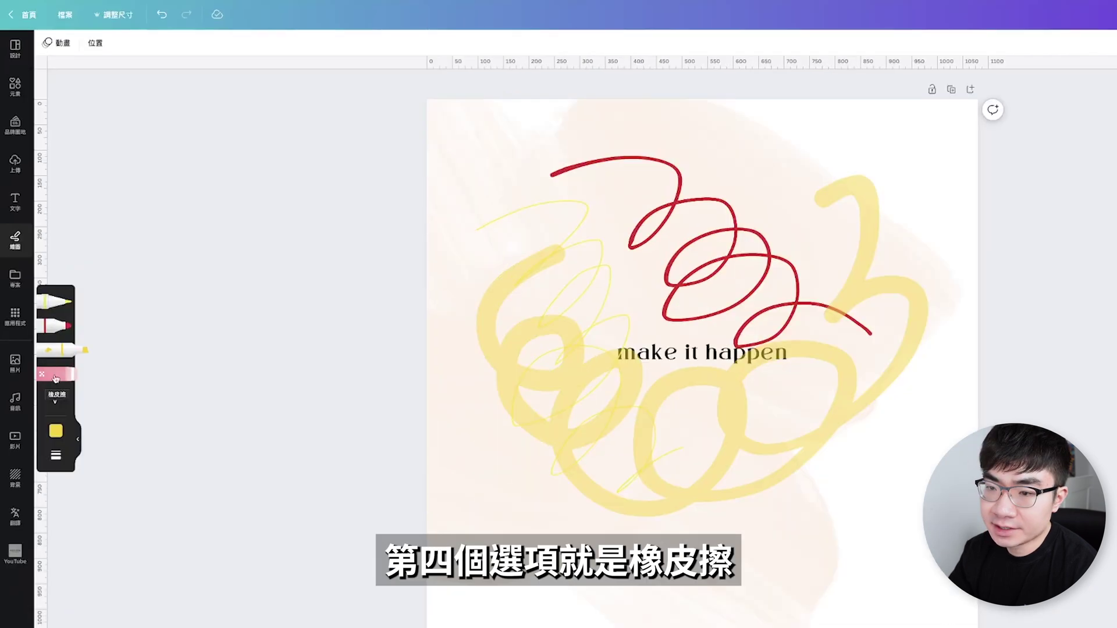
Erase all the yellow and red freehand strokes from the page.
click(56, 379)
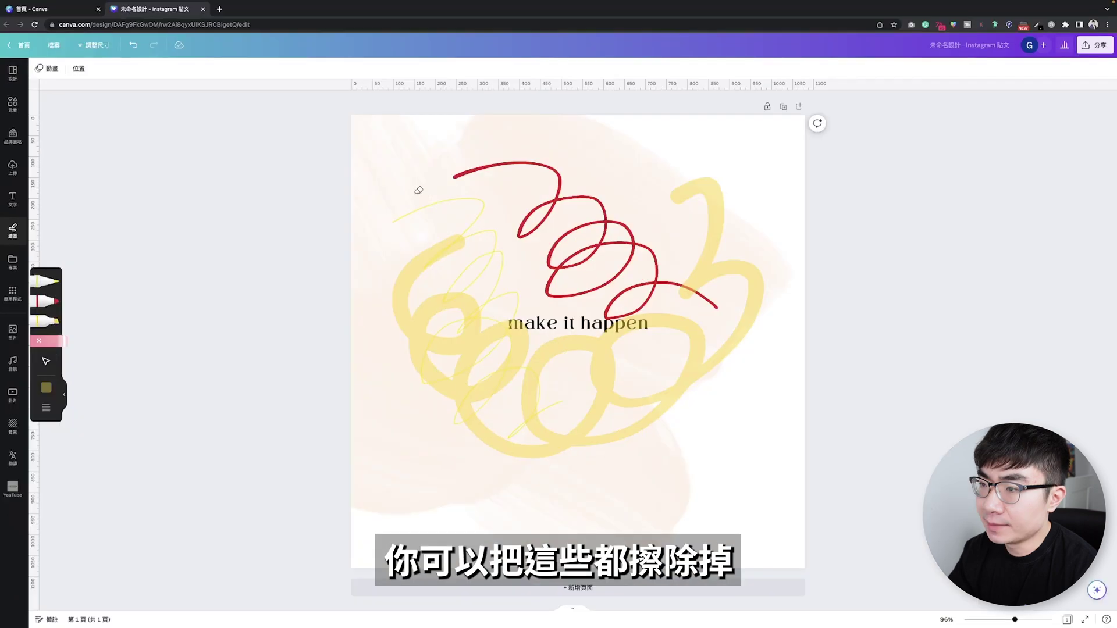
drag(424, 204, 489, 382)
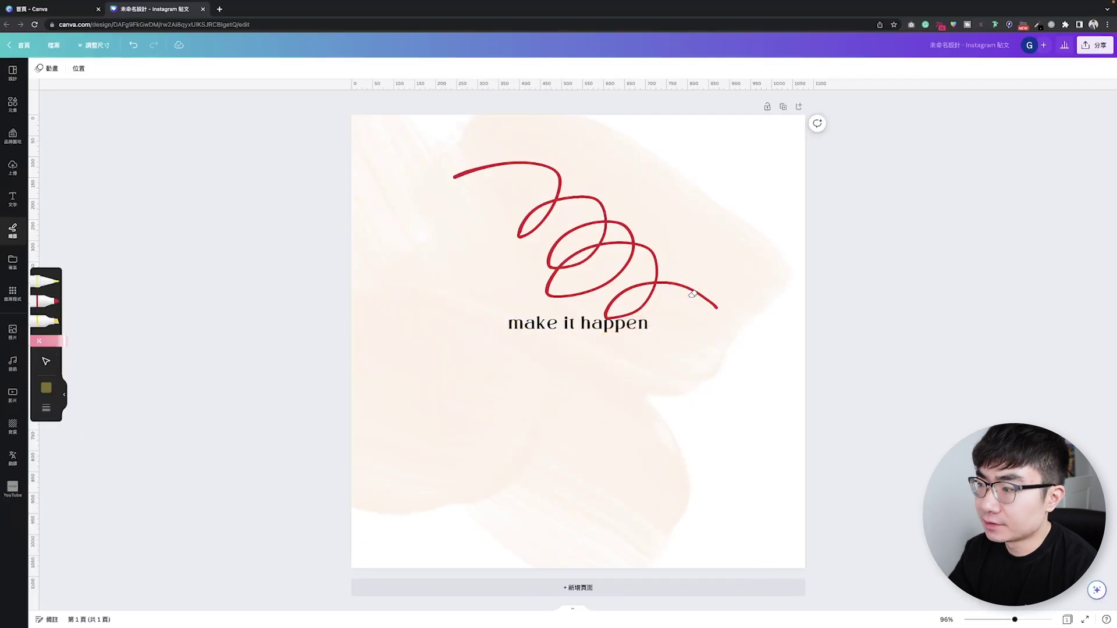
drag(692, 294, 499, 149)
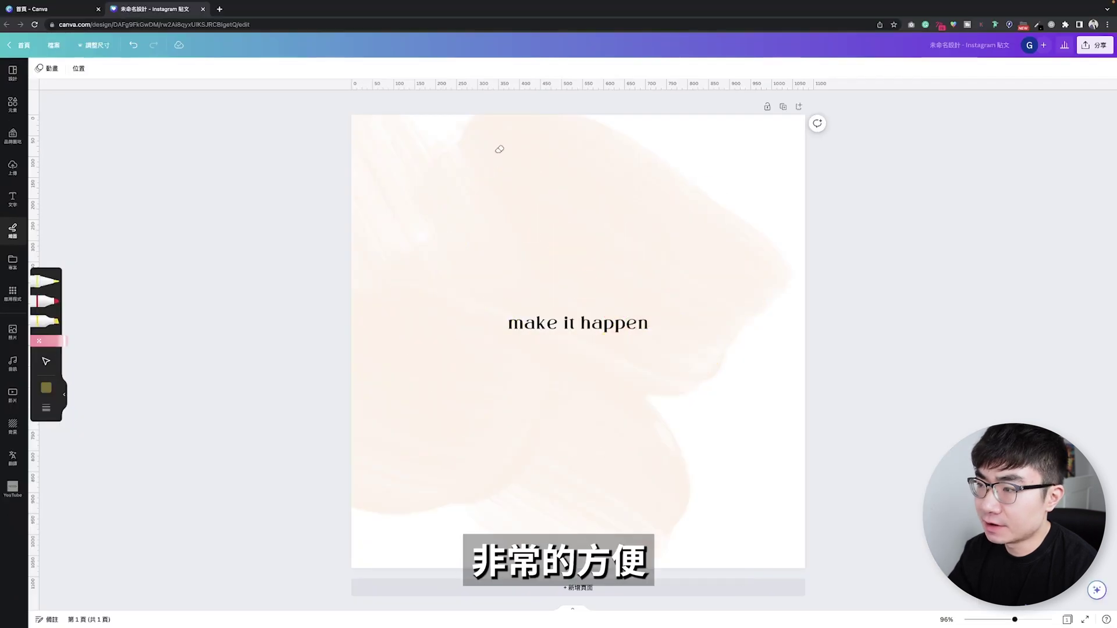
Choose the highlighter again and slightly raise its transparency value.
click(46, 320)
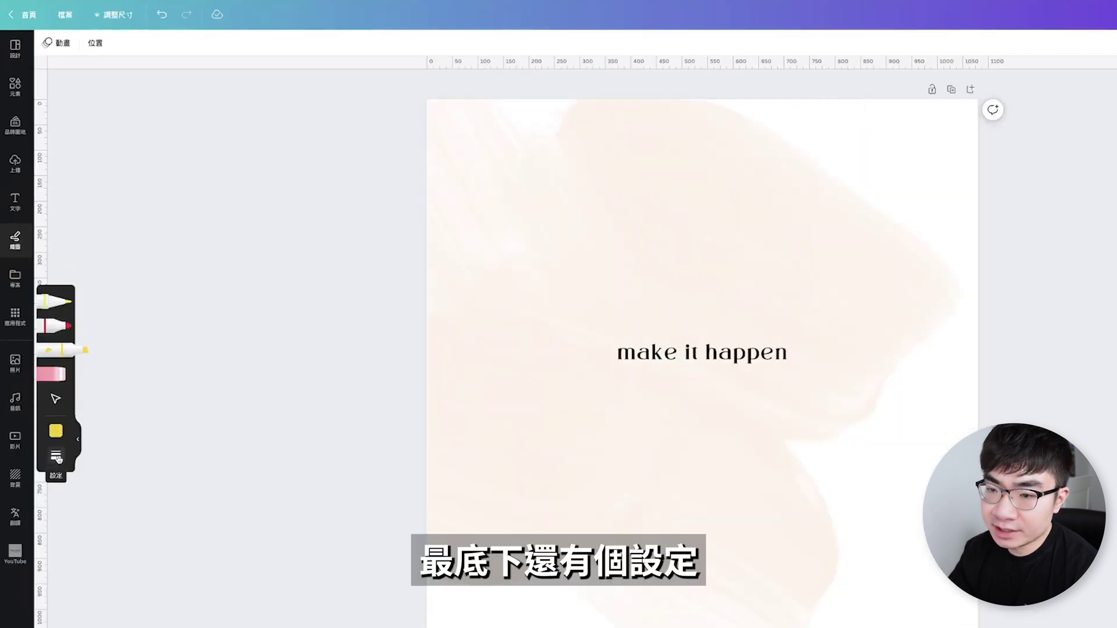
click(56, 458)
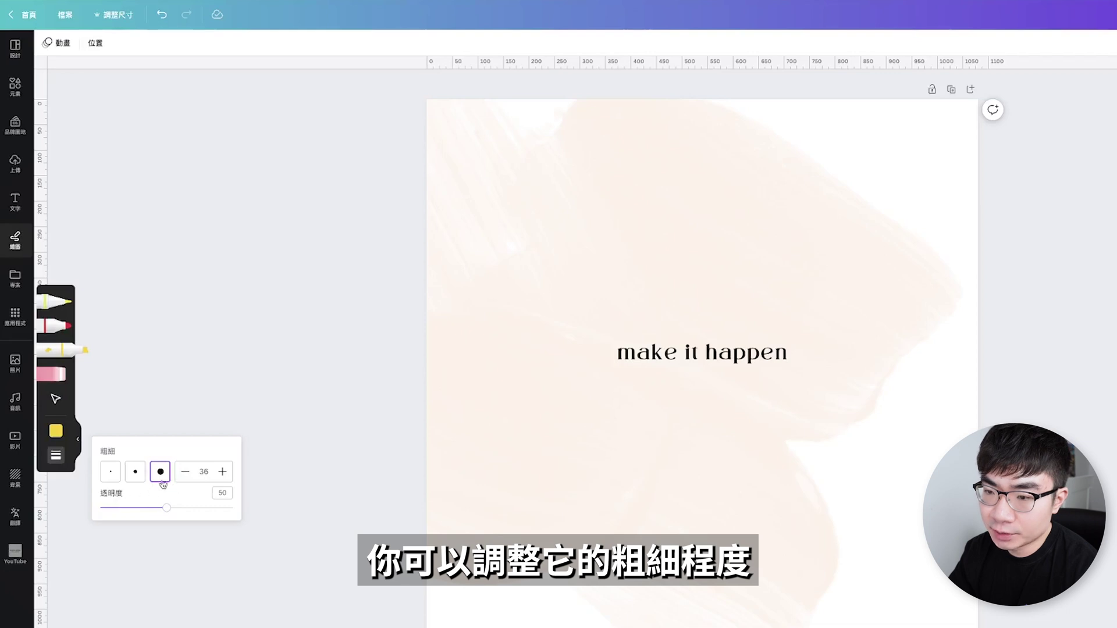
drag(166, 508, 179, 509)
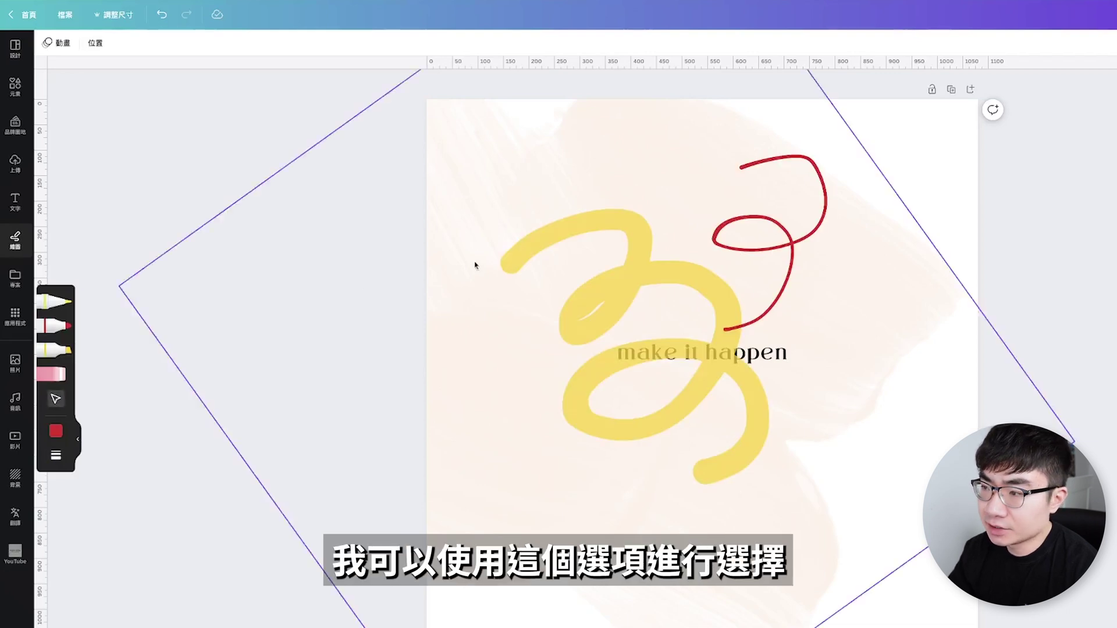
Group the yellow highlighter stroke with the red marker stroke and open the animation options for the group.
click(603, 295)
shift+click(749, 307)
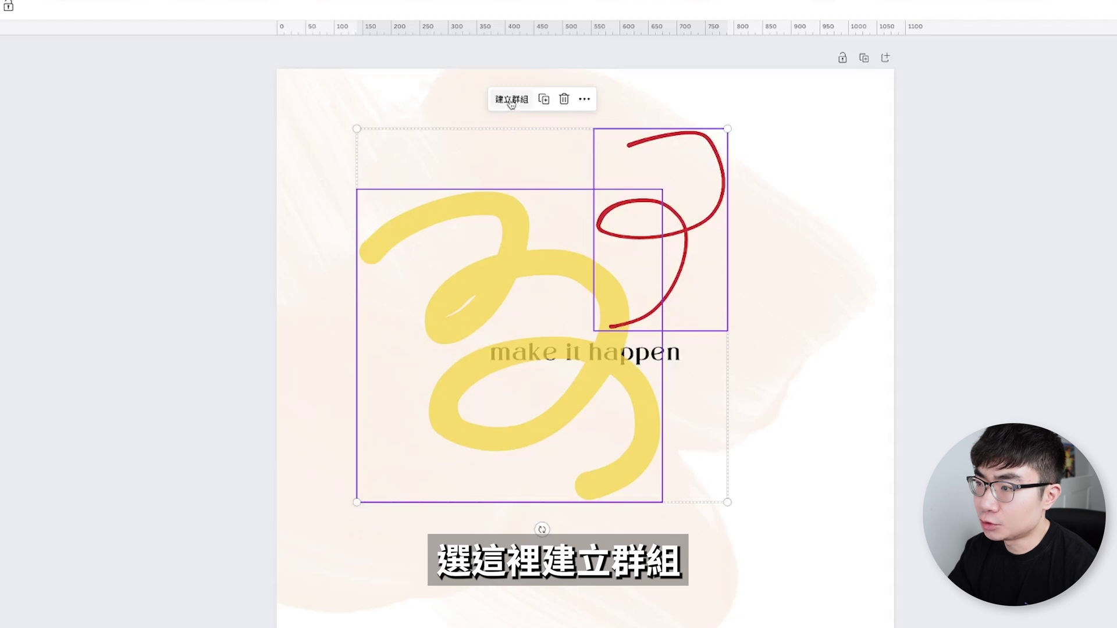
click(511, 100)
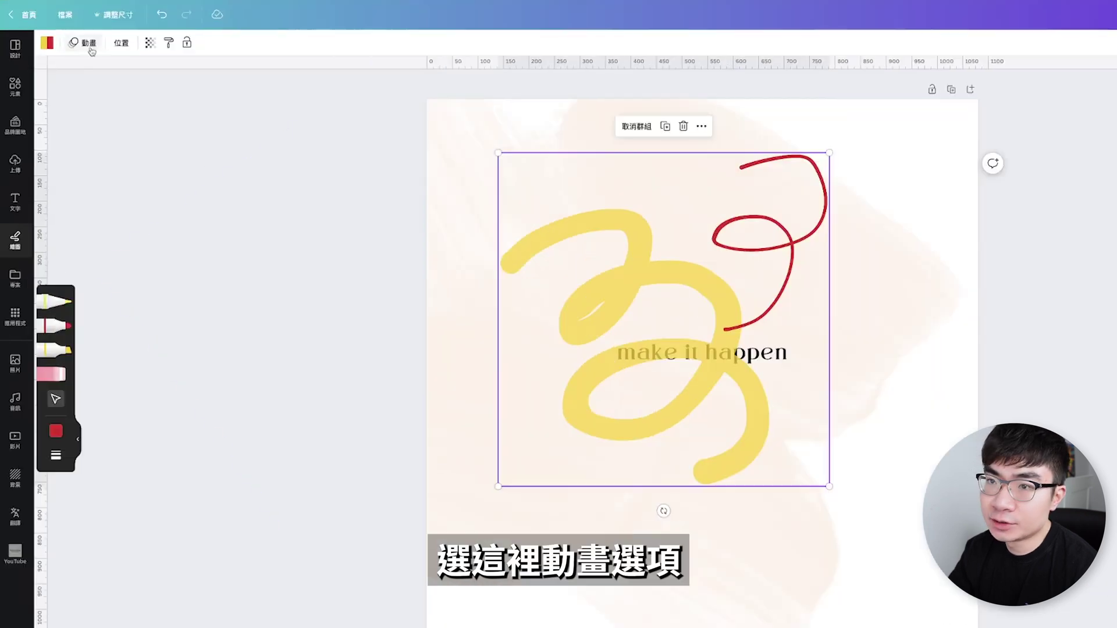
click(88, 44)
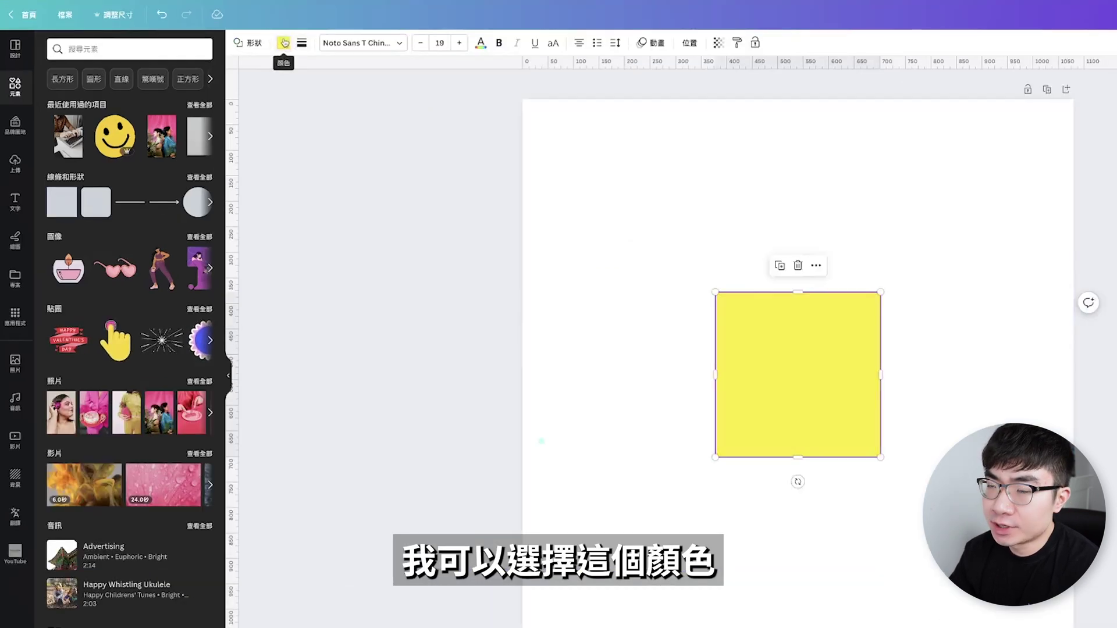
Fill the yellow square with the preset pale yellow-to-pink gradient and customize it to gold, teal, purple and green.
click(285, 42)
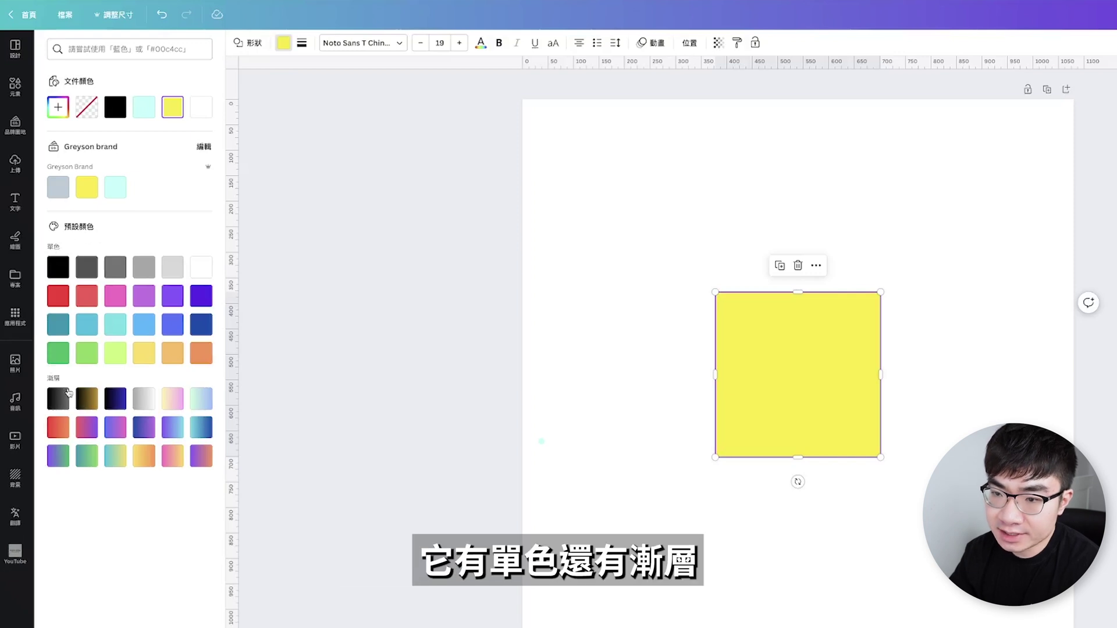
click(172, 399)
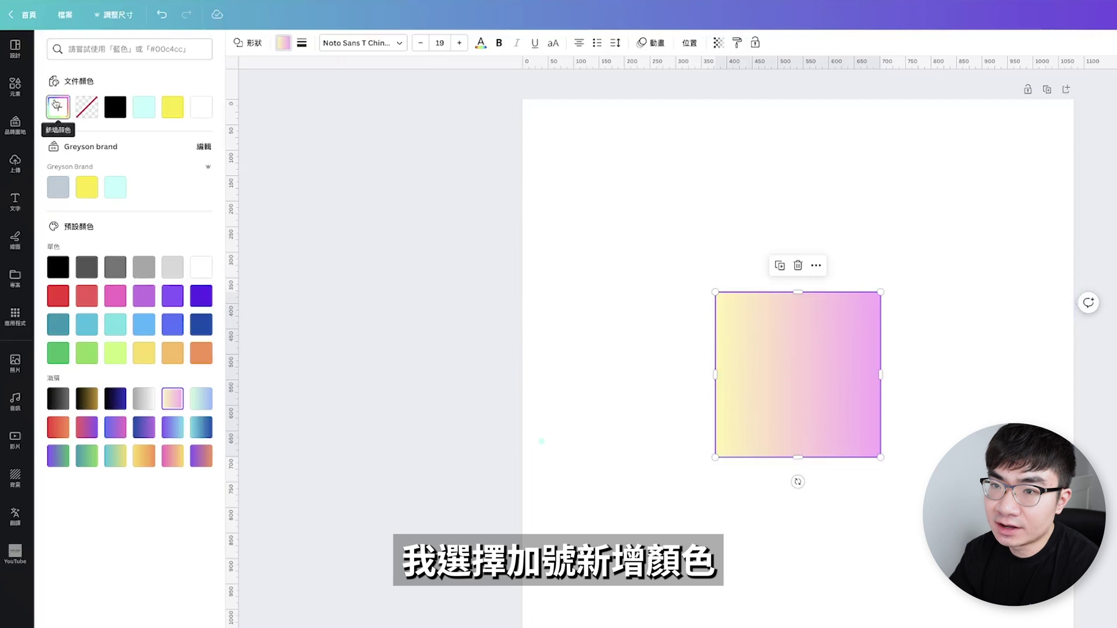
click(57, 106)
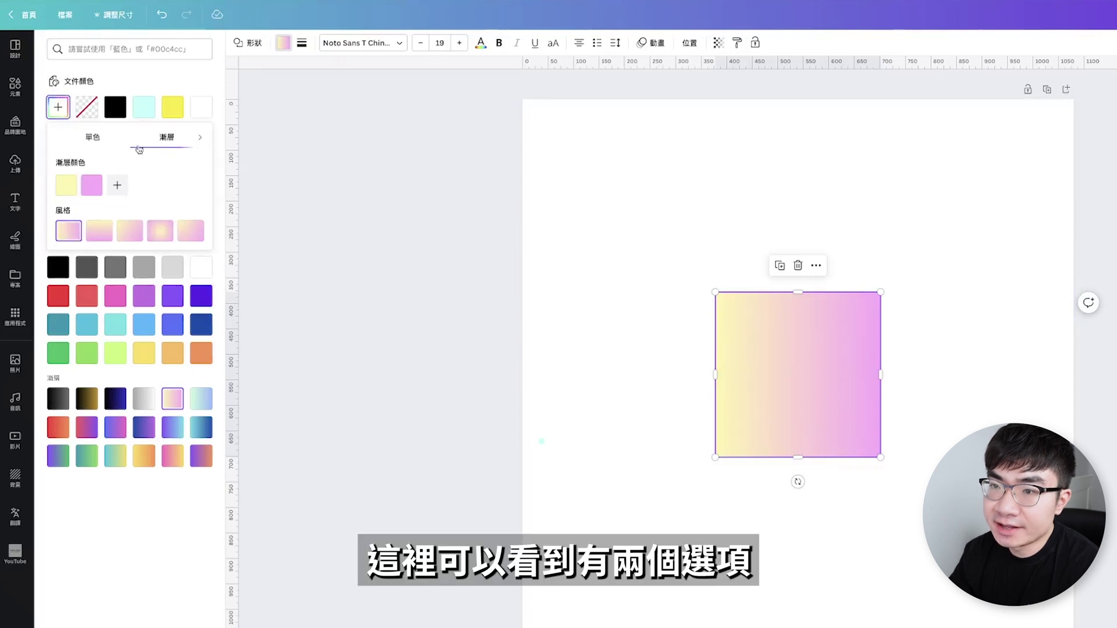
click(89, 137)
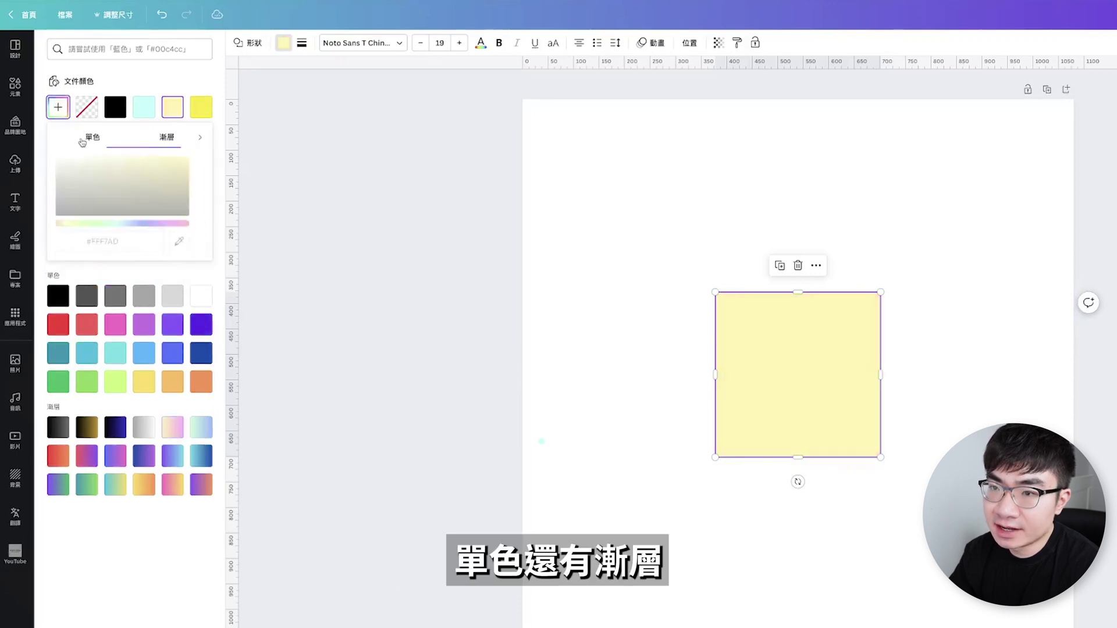
click(159, 140)
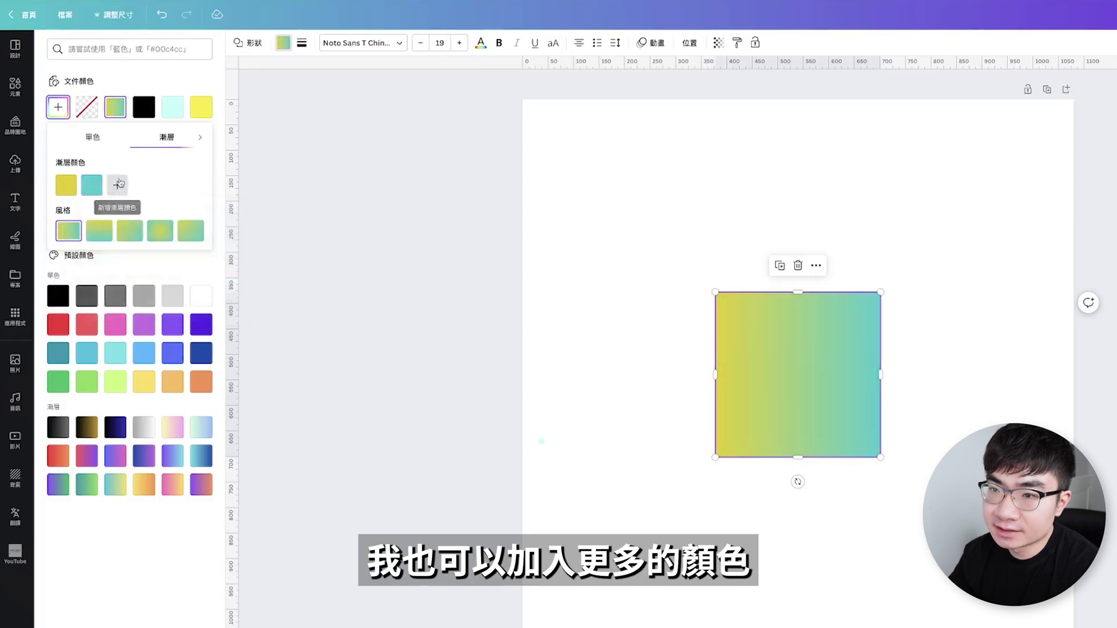
click(118, 184)
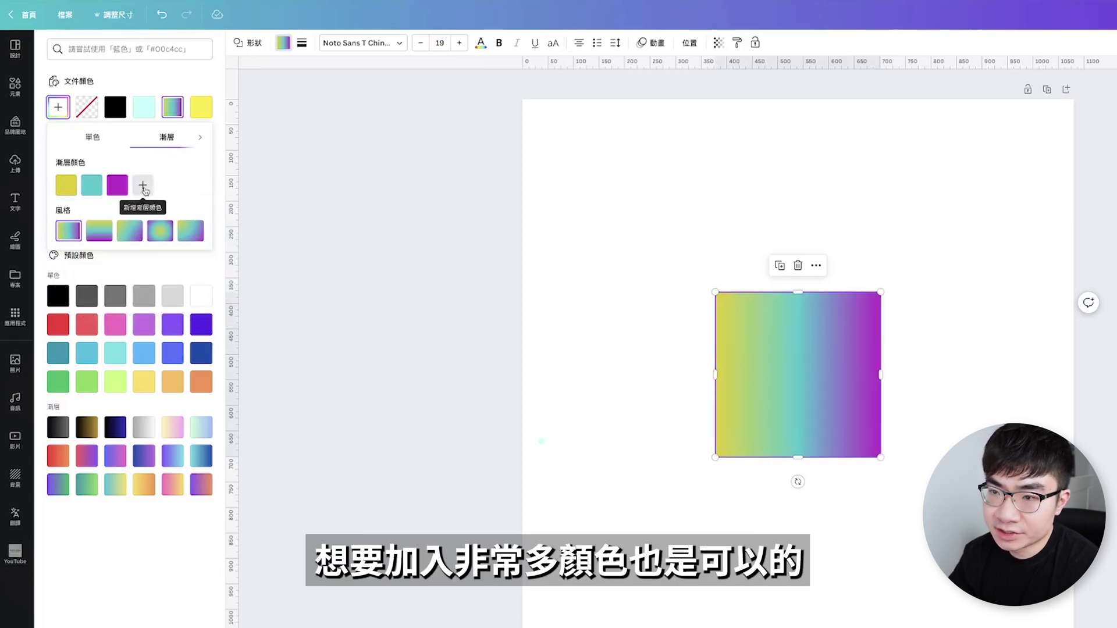
click(144, 186)
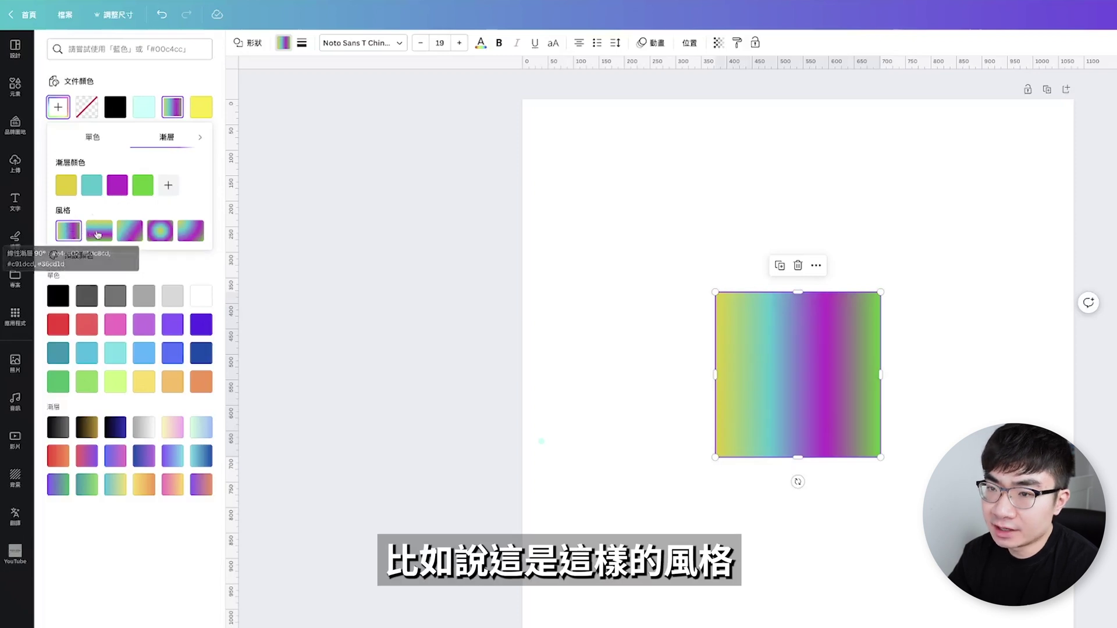
Try the vertical, diagonal and centered radial gradient styles on the square, and settle on the radial style starting from the upper-left corner.
click(103, 233)
click(130, 232)
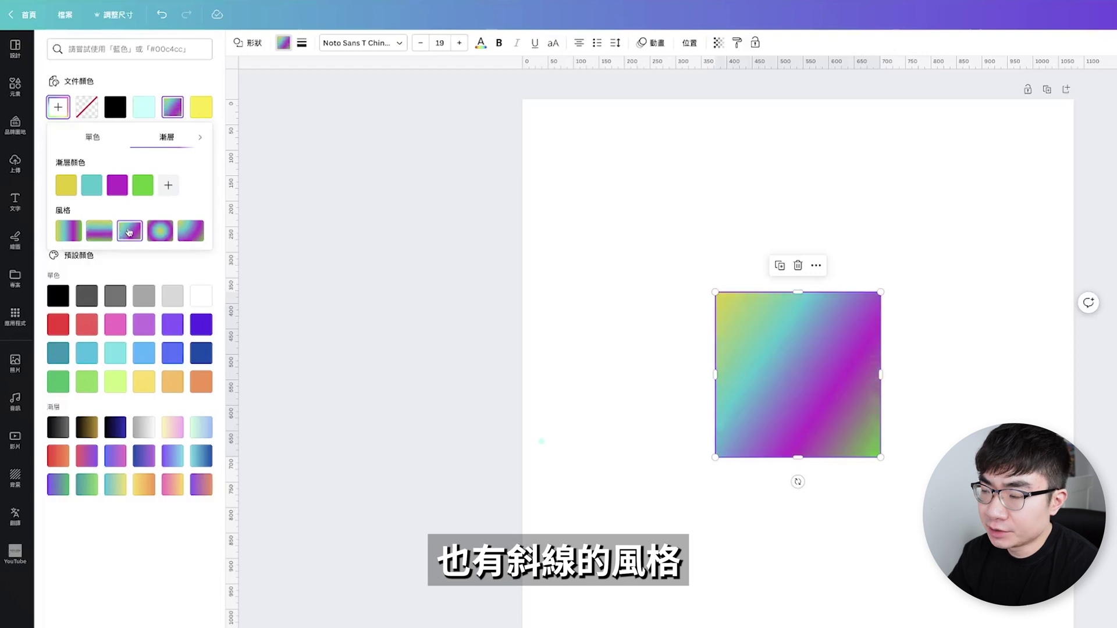
click(160, 231)
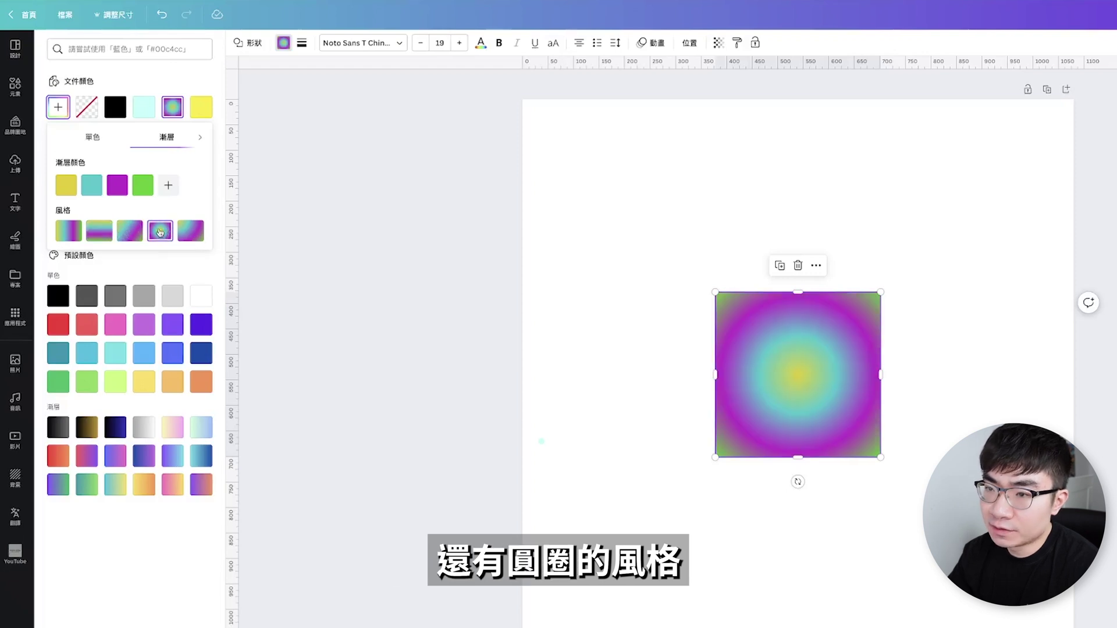
click(191, 231)
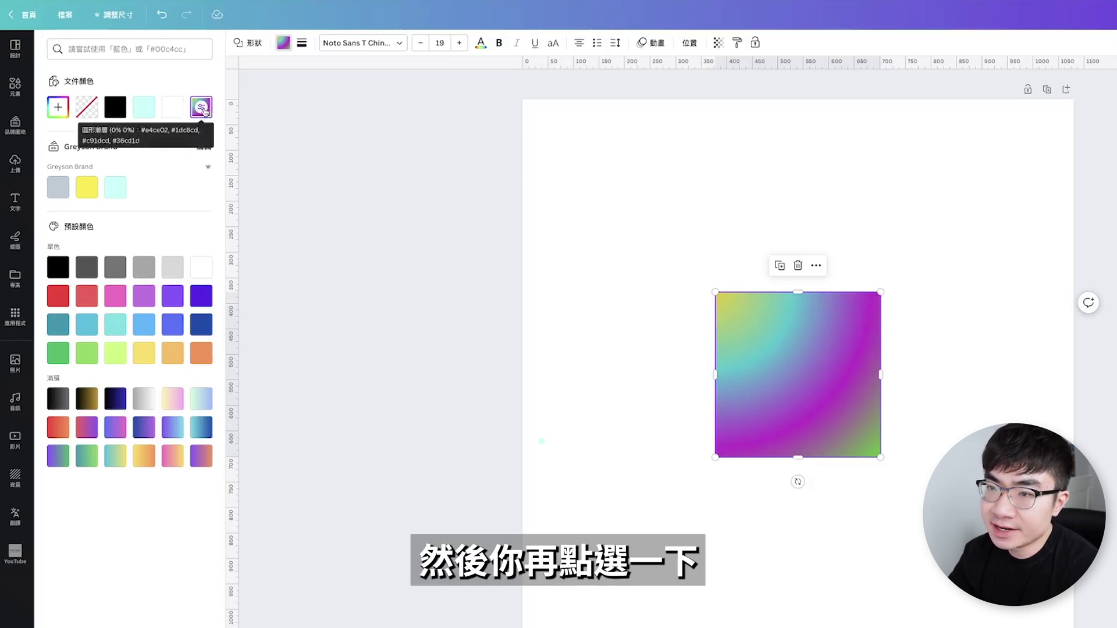
Reopen the square's gradient for editing and delete its purple color.
click(204, 112)
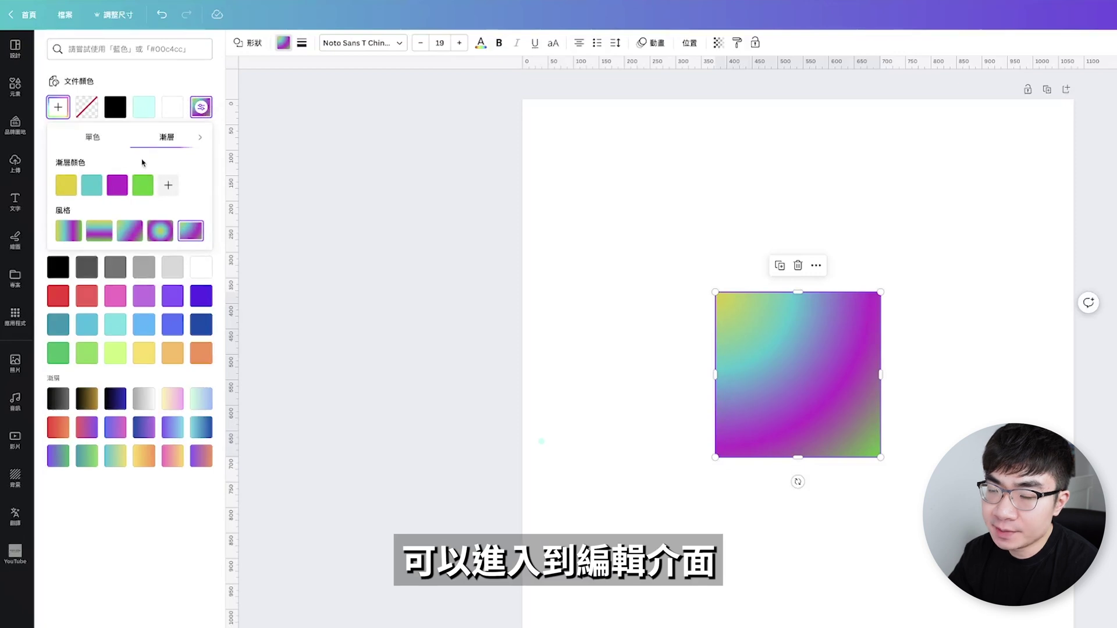
mouse_move(122, 185)
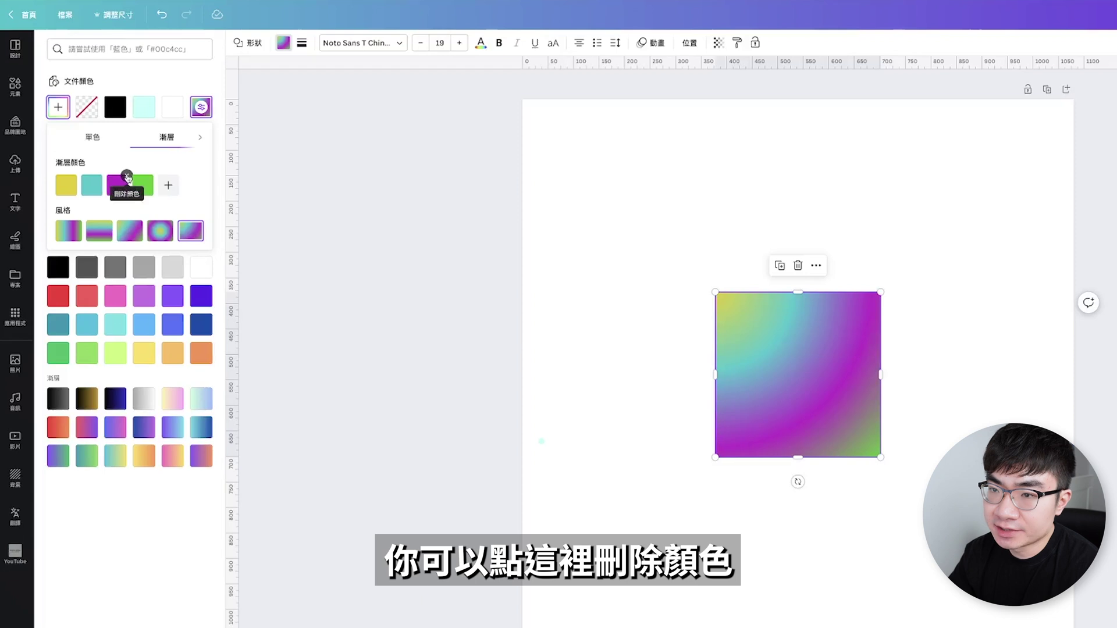
click(127, 177)
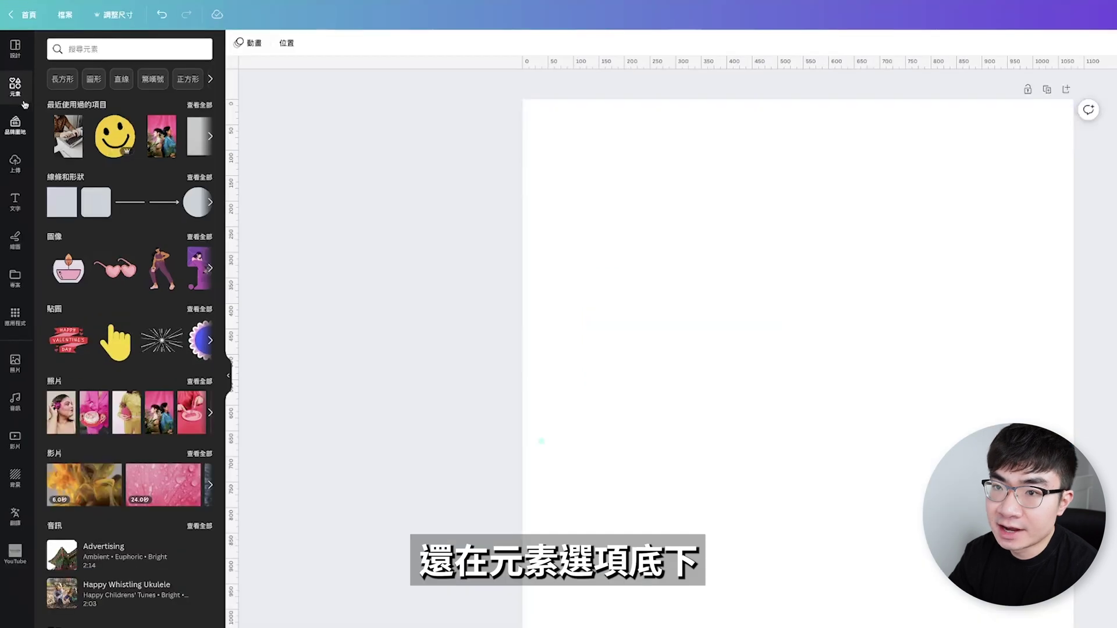
Insert the irregular rounded-square frame from the full frame collection onto the blank page.
scroll(91, 339, down, 5)
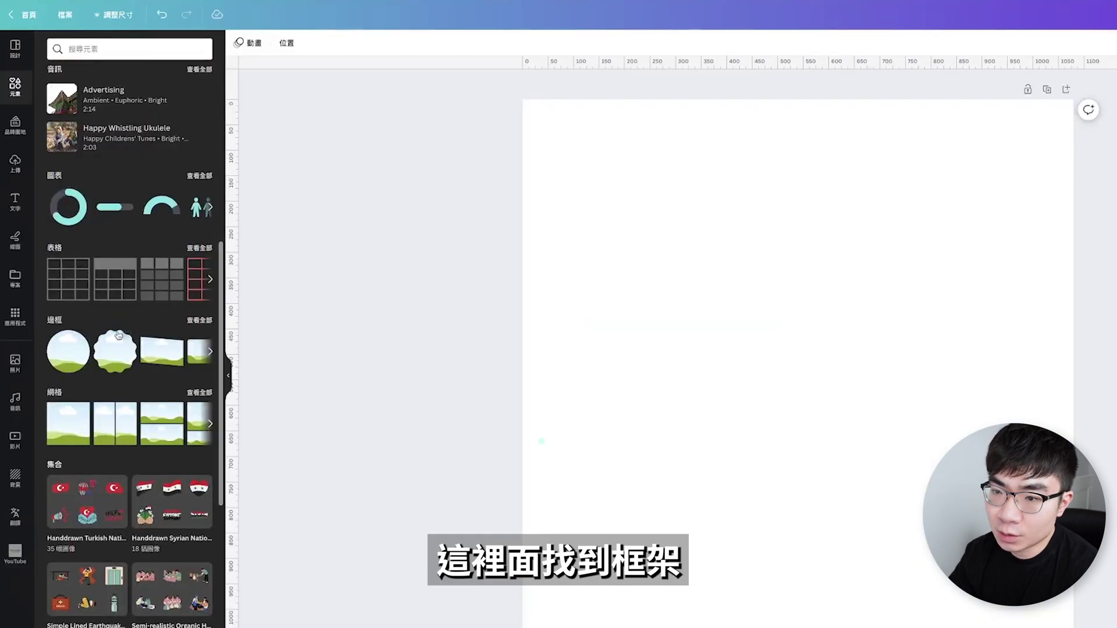
click(196, 321)
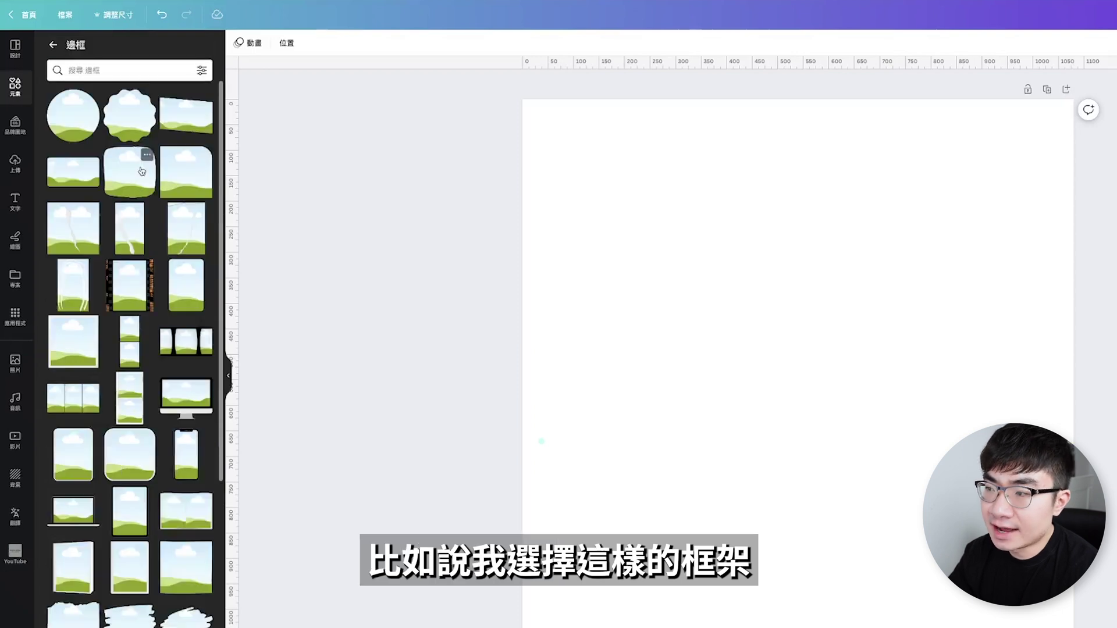
click(141, 171)
Fill the frame with a new custom gradient and open its white gradient color for editing.
click(238, 42)
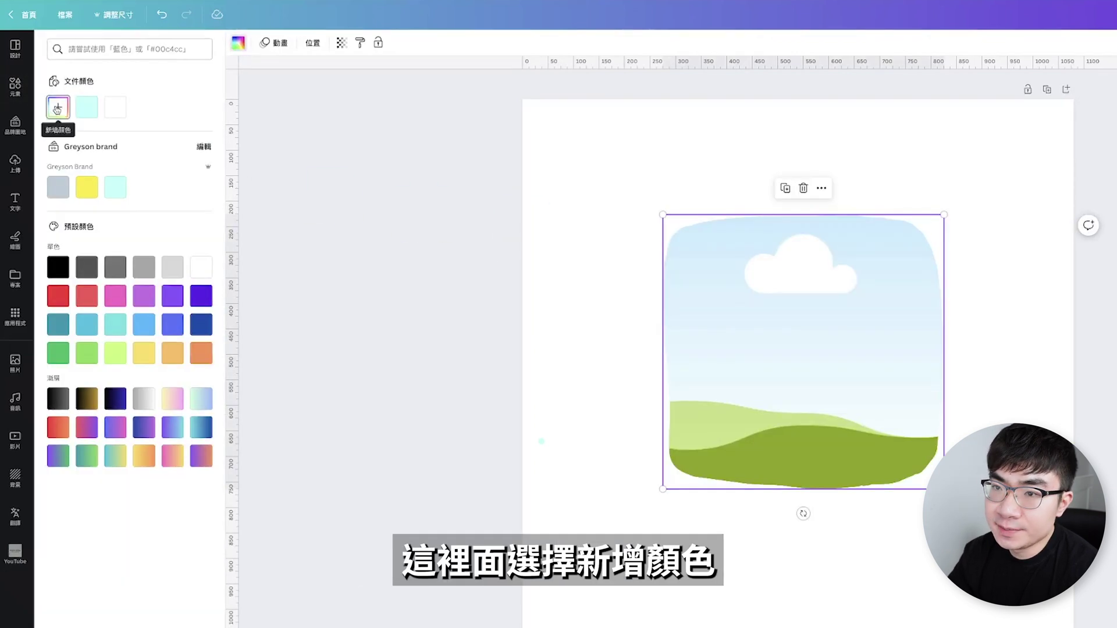
click(55, 110)
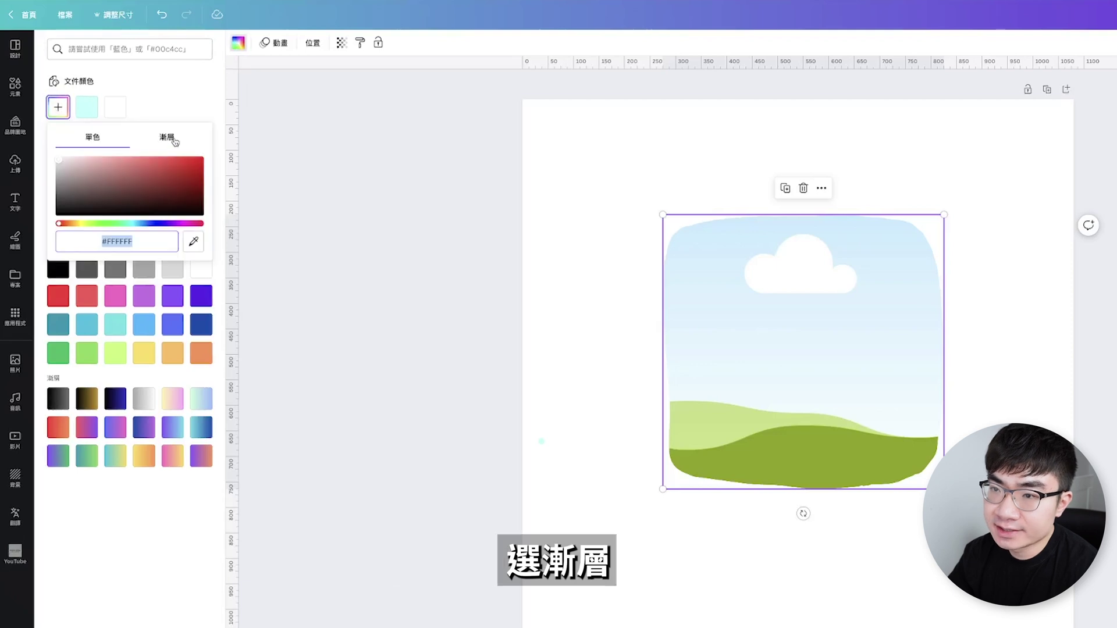
click(165, 136)
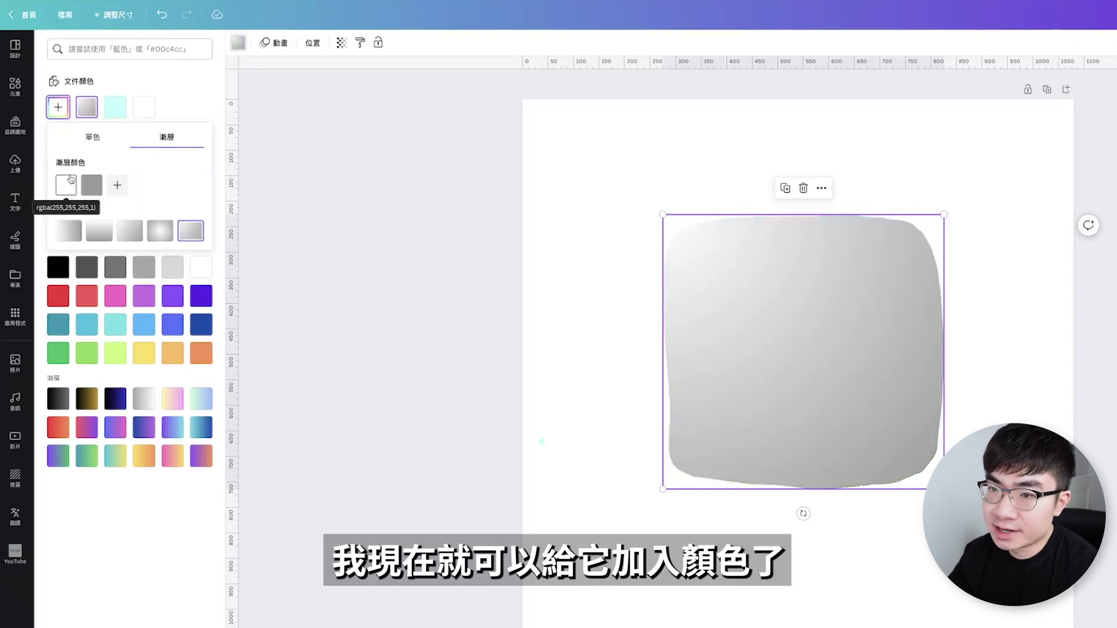
click(66, 185)
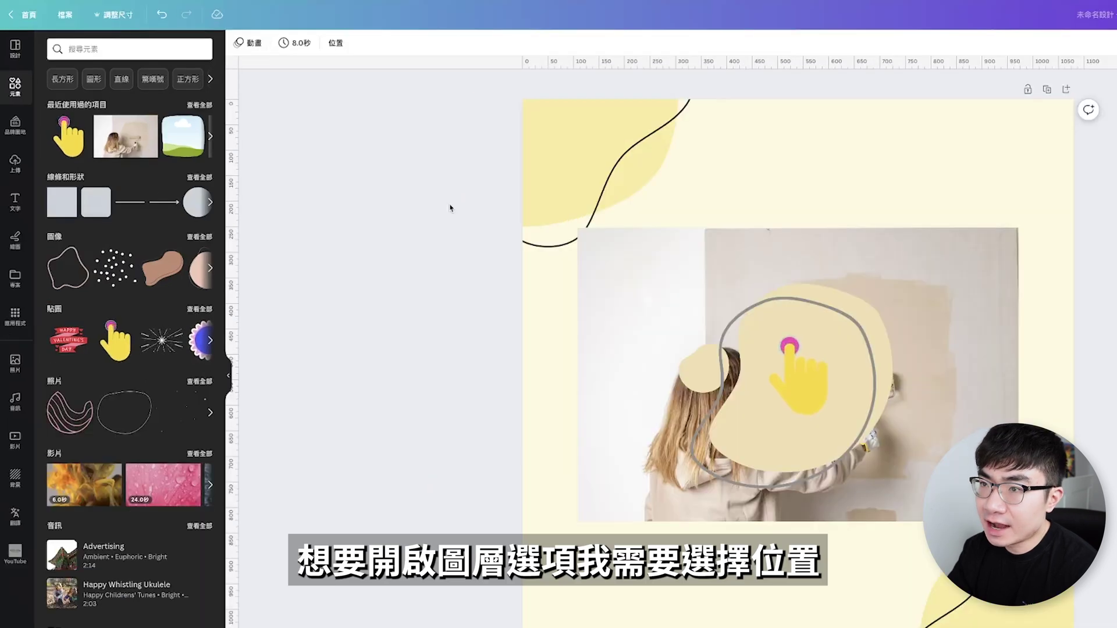
Move the photo to the top of the layer stack, and place the "Did You Know ?" text above it.
click(333, 45)
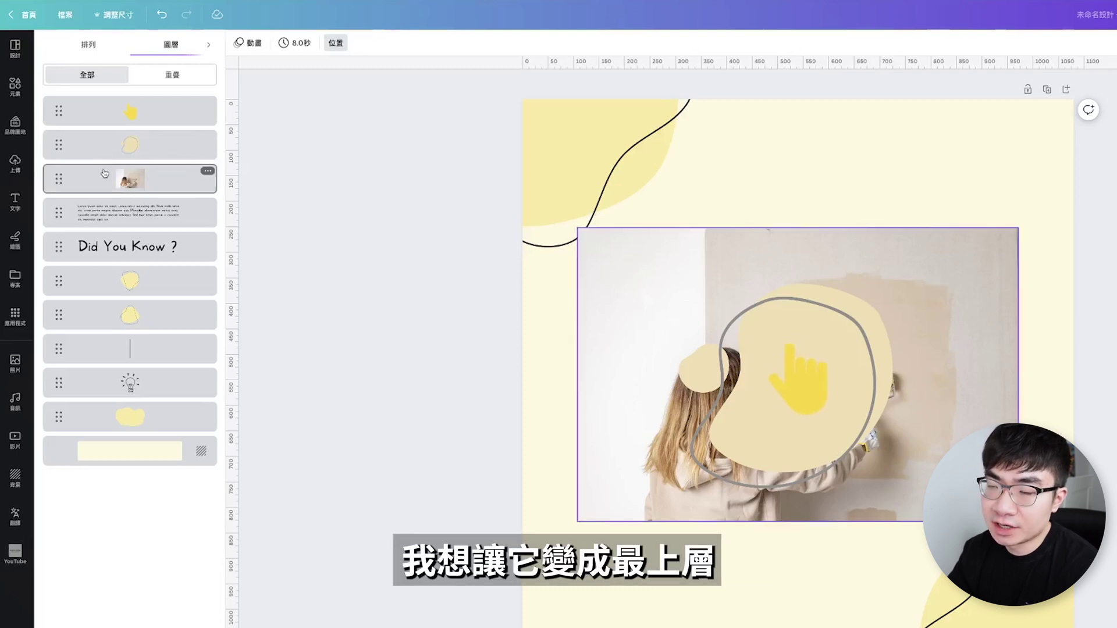
drag(58, 183, 58, 111)
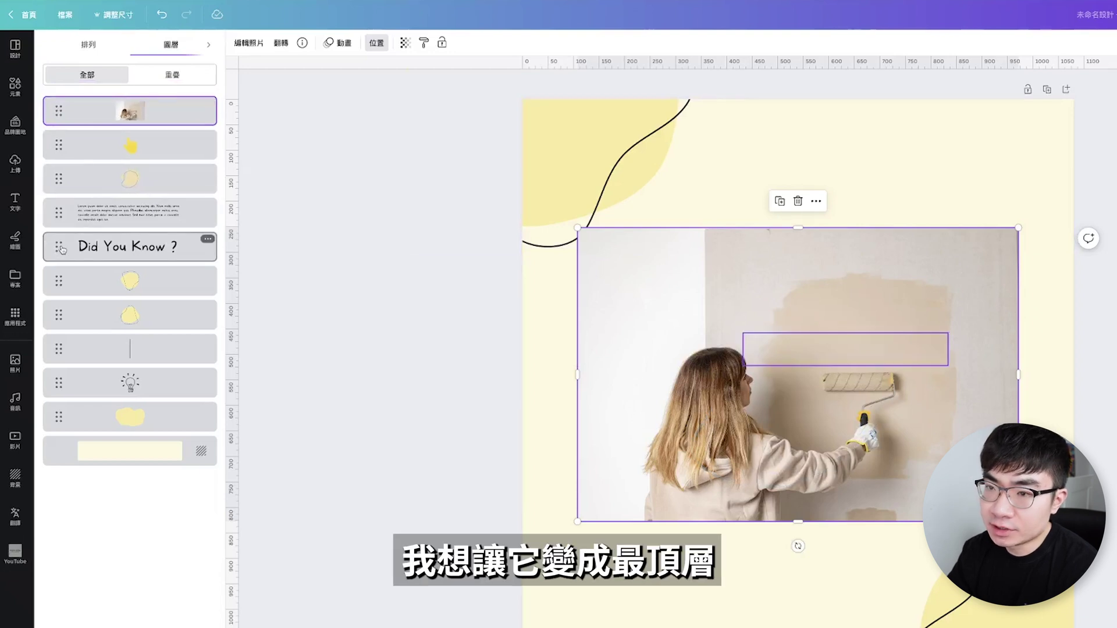
drag(59, 249, 58, 111)
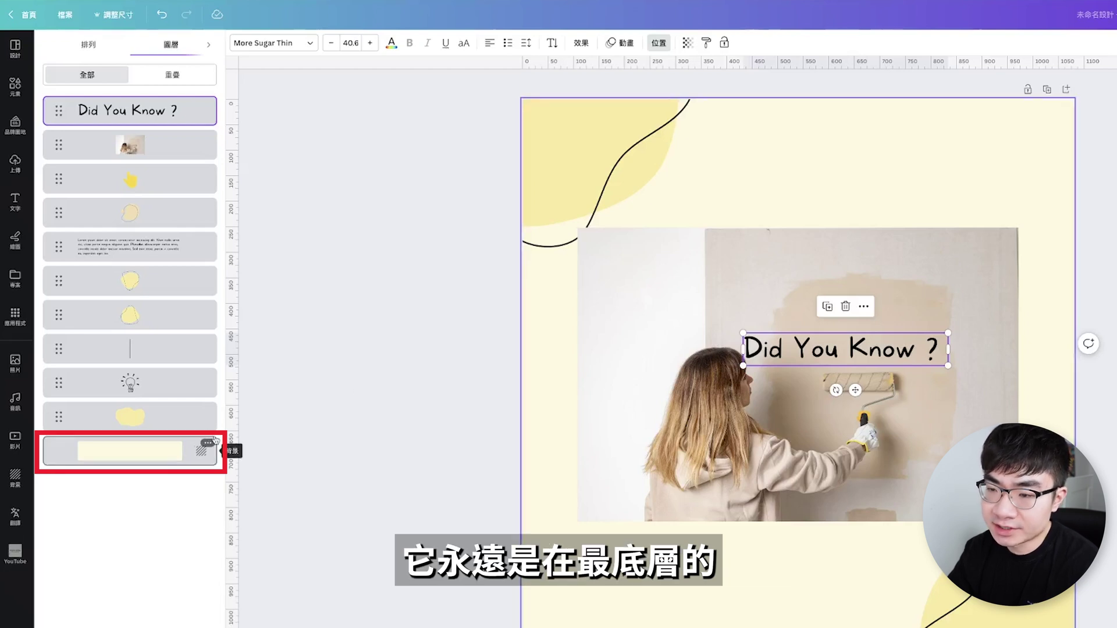
Group the photo with the "Did You Know ?" text and move the group just above the background in the layer stack.
click(867, 297)
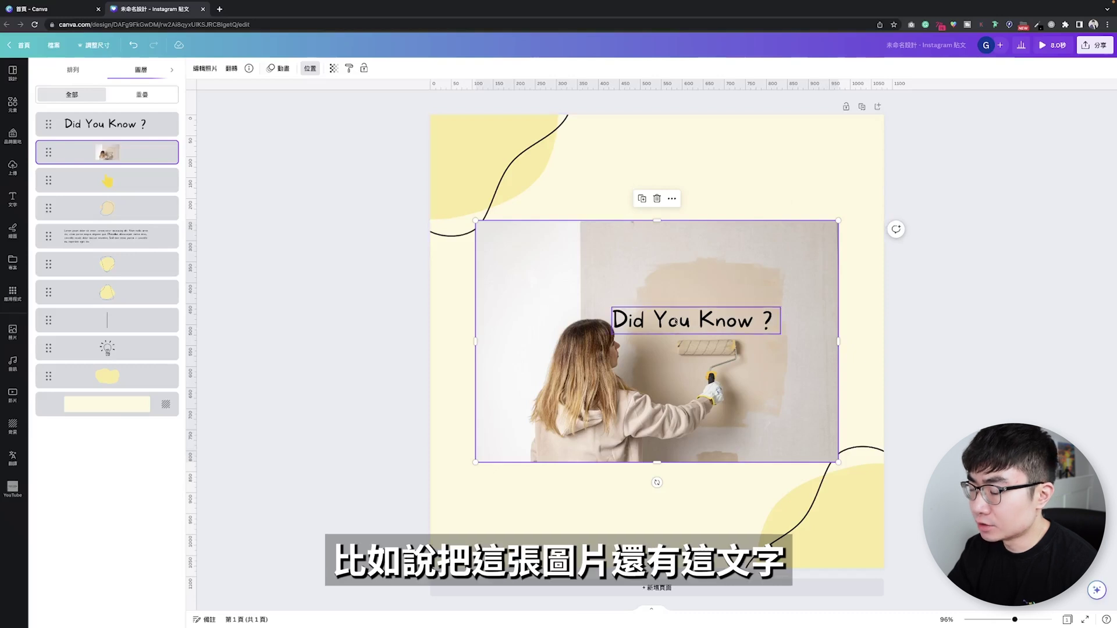
shift+click(704, 319)
key(ctrl+g)
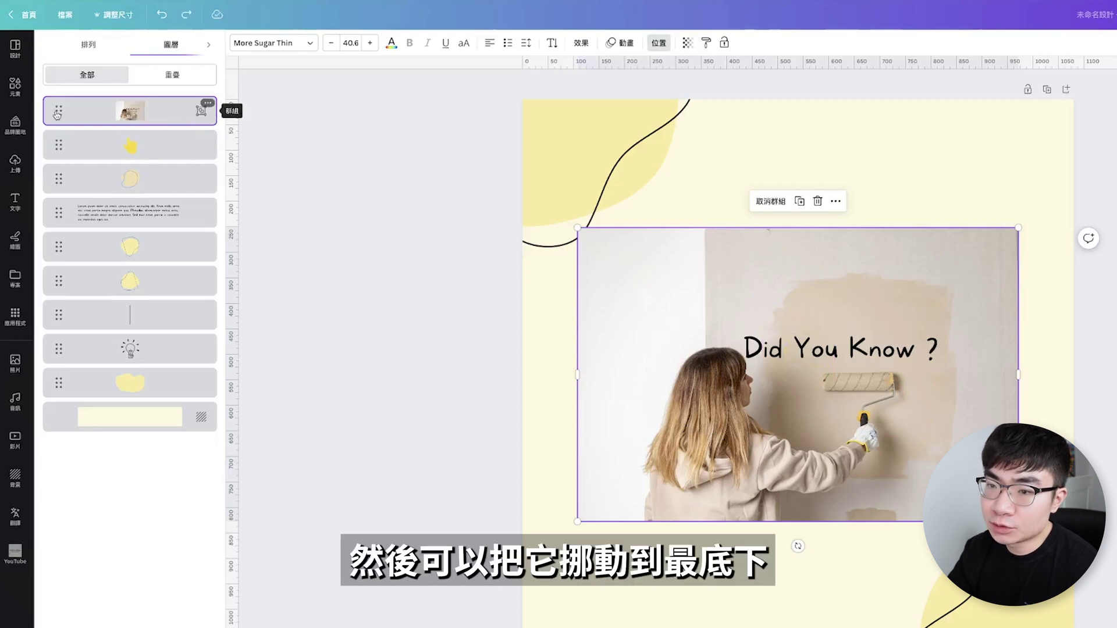
drag(57, 114, 58, 381)
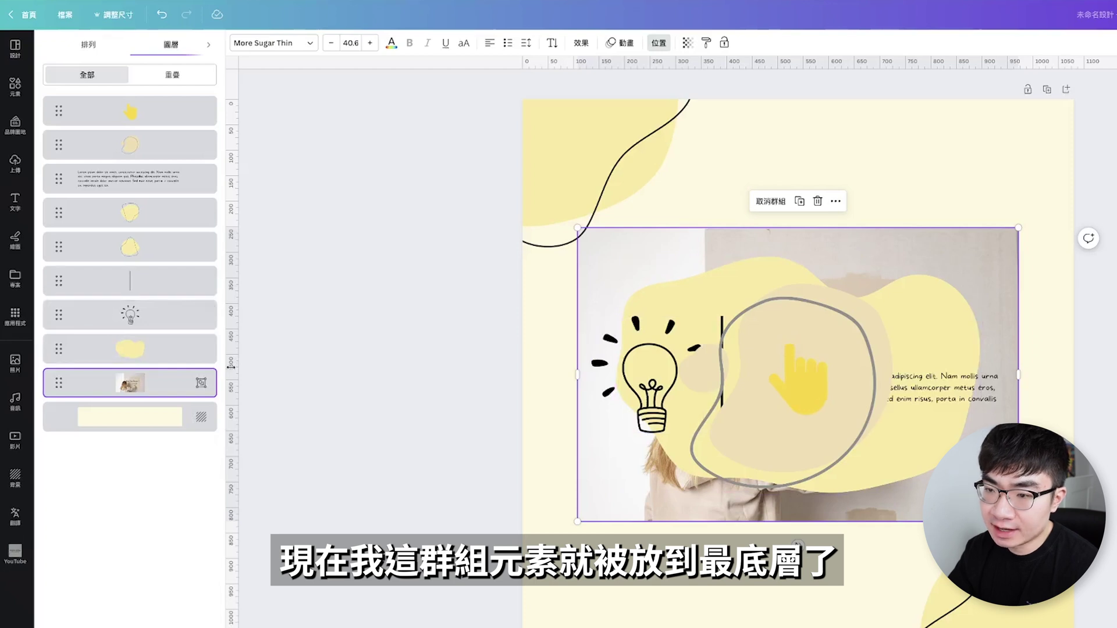
Look at the further options for the beige shape's layer and at its advanced arrangement settings.
mouse_move(207, 140)
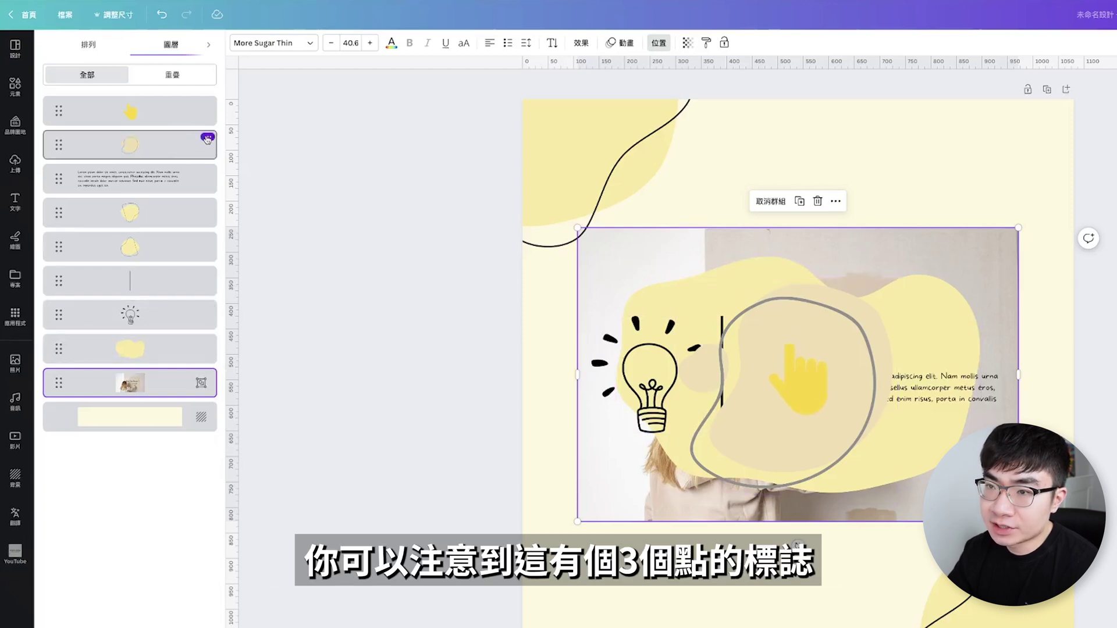
click(207, 139)
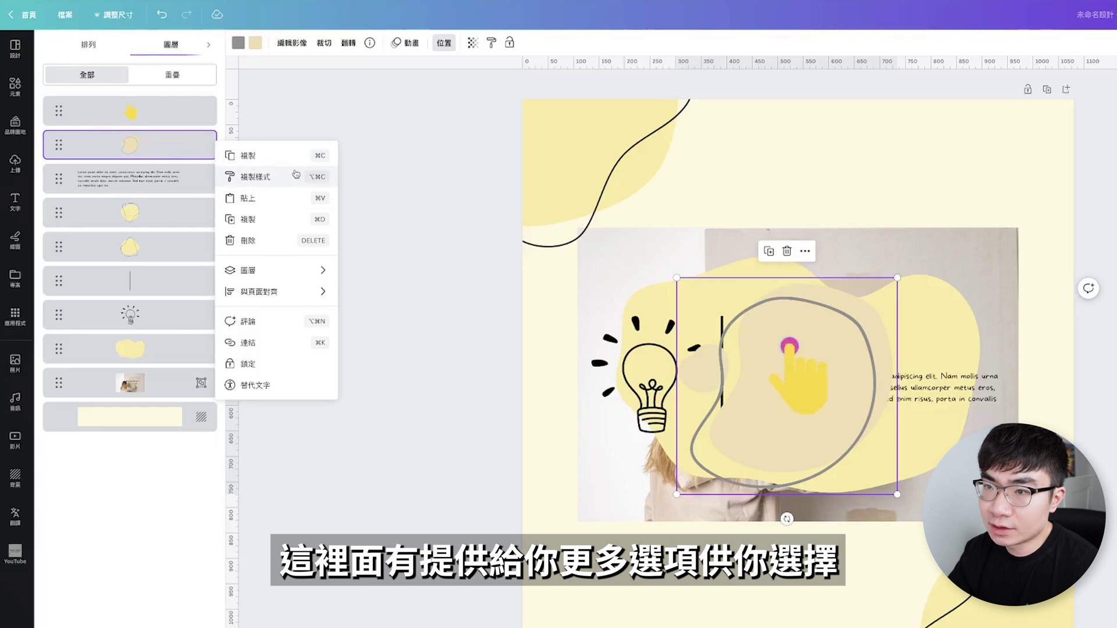
click(122, 48)
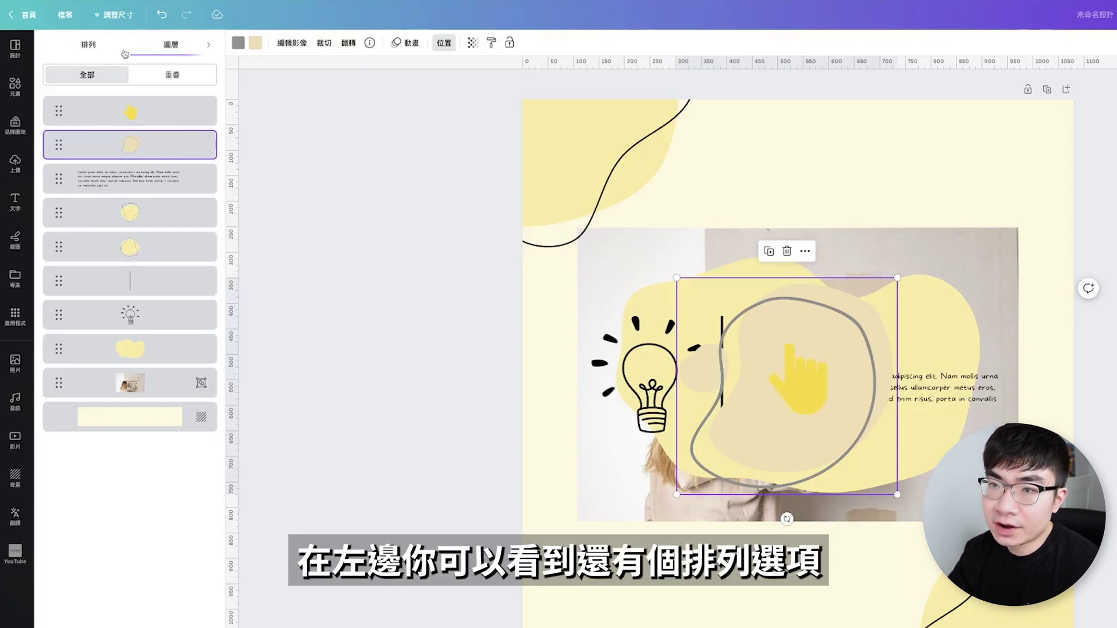
click(90, 46)
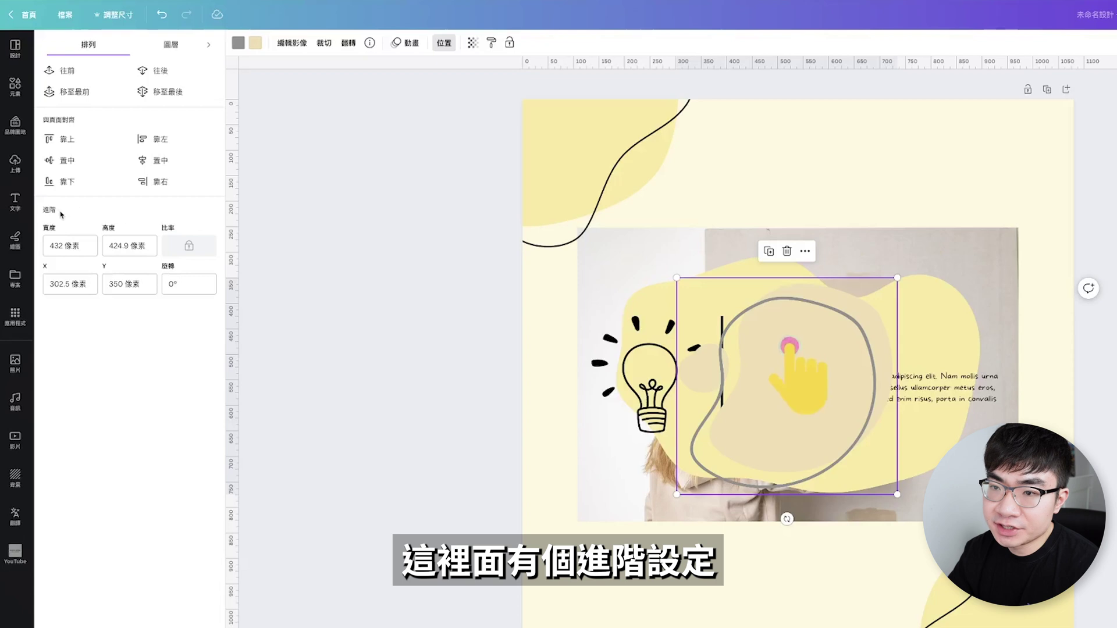
click(780, 348)
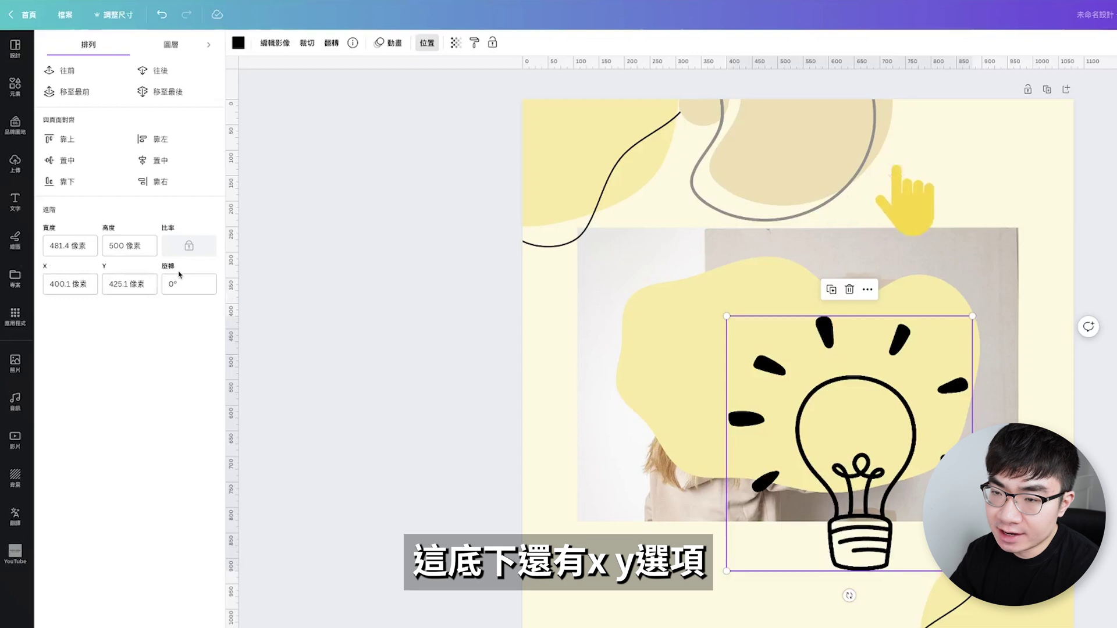
Position the light bulb at X 700 and Y 125.1 pixels, and set its rotation to 60°.
click(87, 285)
text(700)
key(Return)
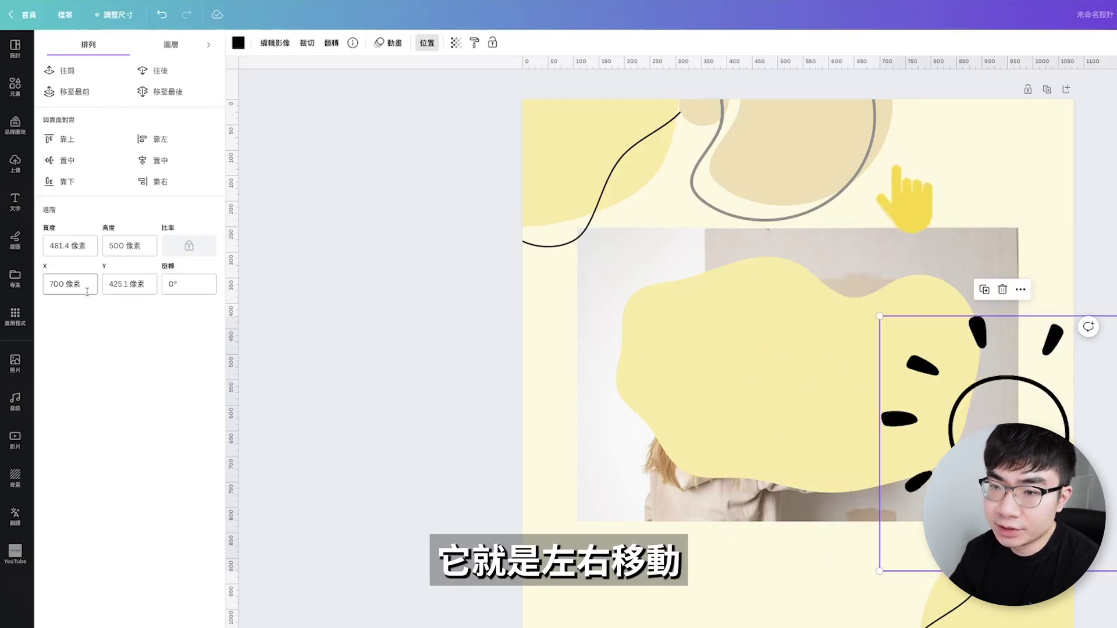
click(139, 289)
text(125.1)
key(Return)
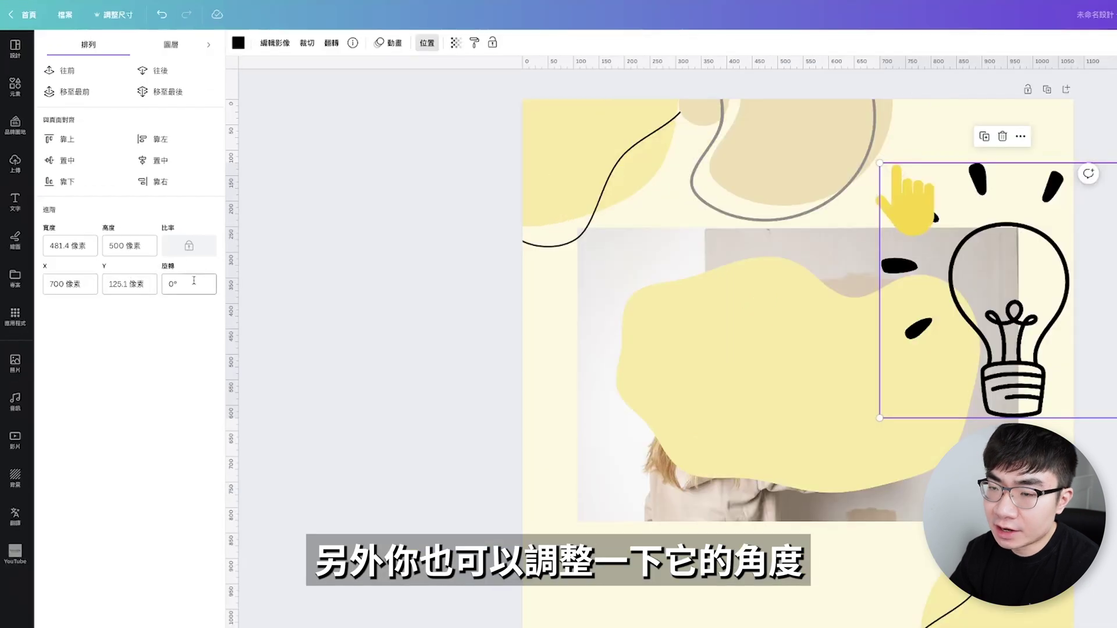
click(193, 281)
text(60)
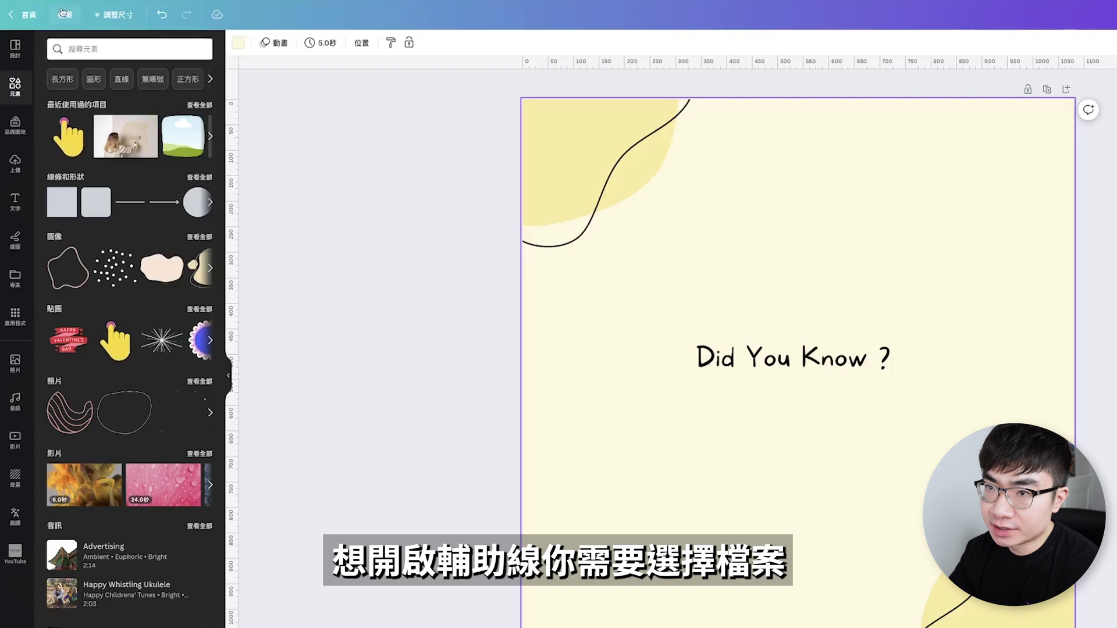
Compare the preset and custom guide layouts, and add the 6-column guides to the page.
click(62, 12)
mouse_move(196, 152)
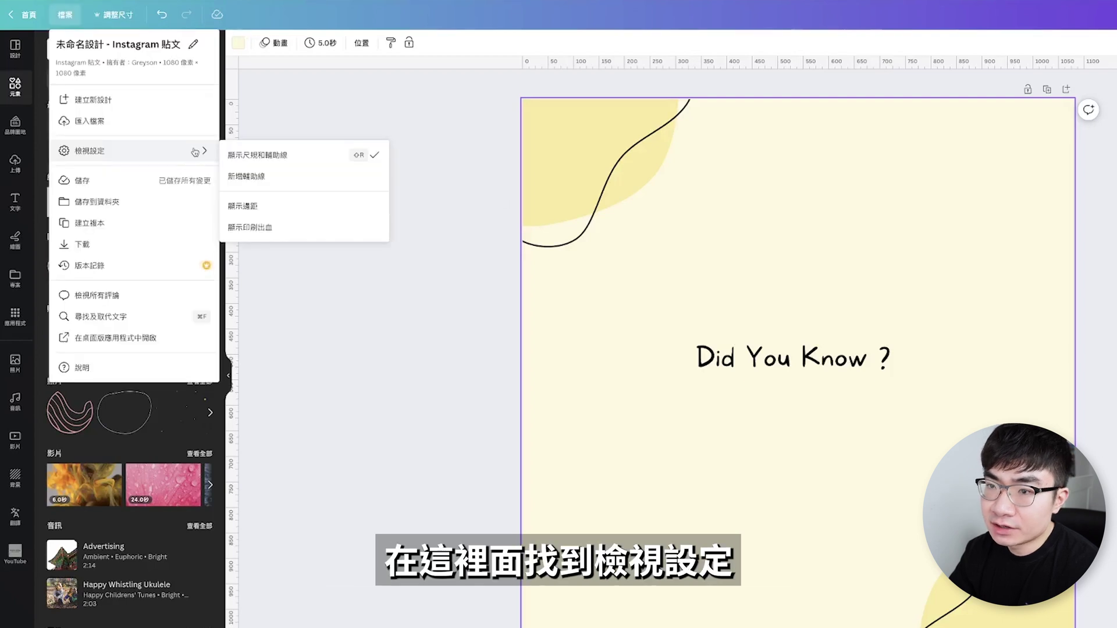
click(291, 183)
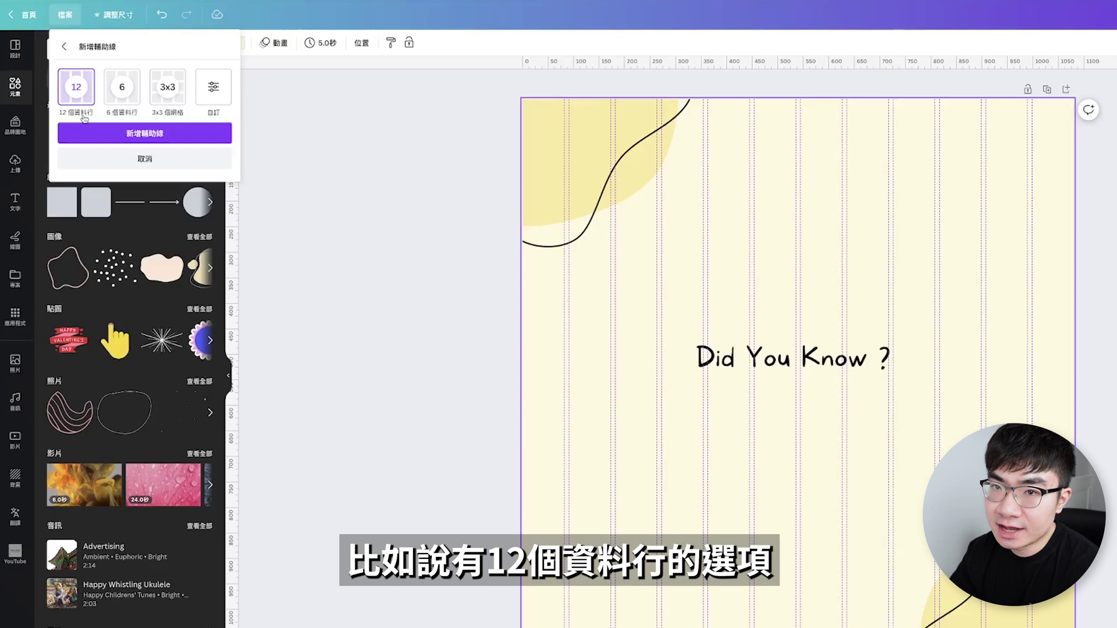
click(122, 88)
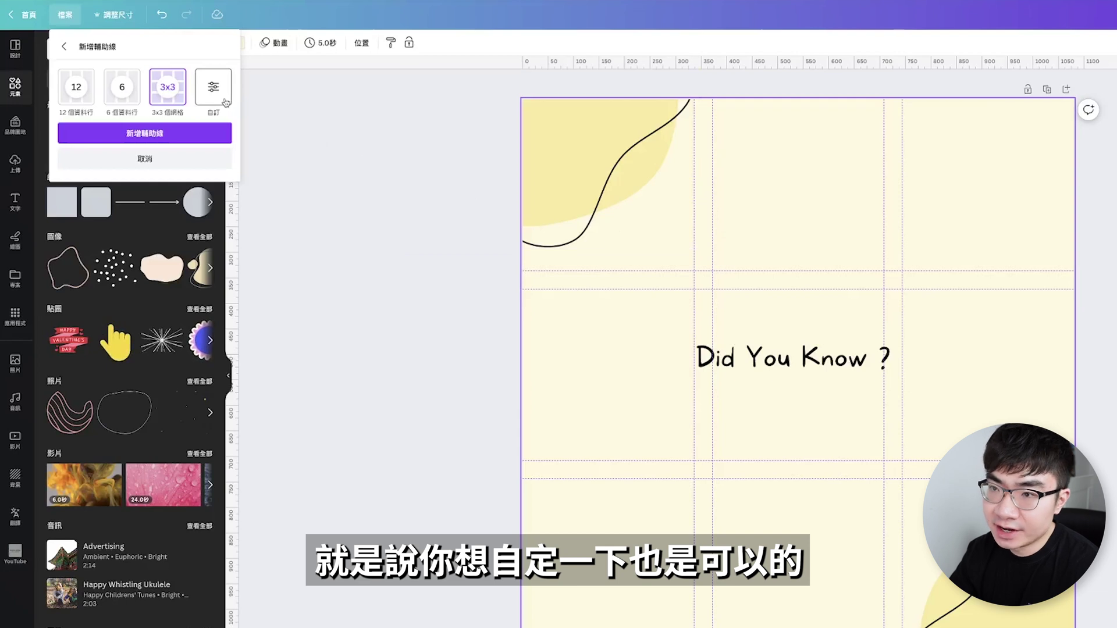
click(225, 101)
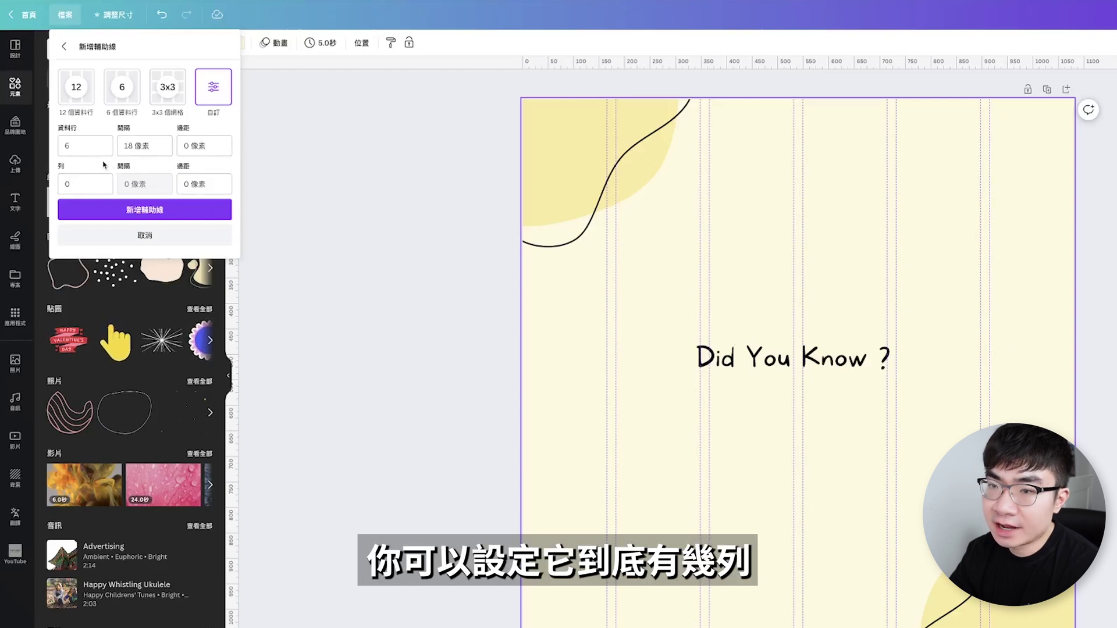
click(122, 86)
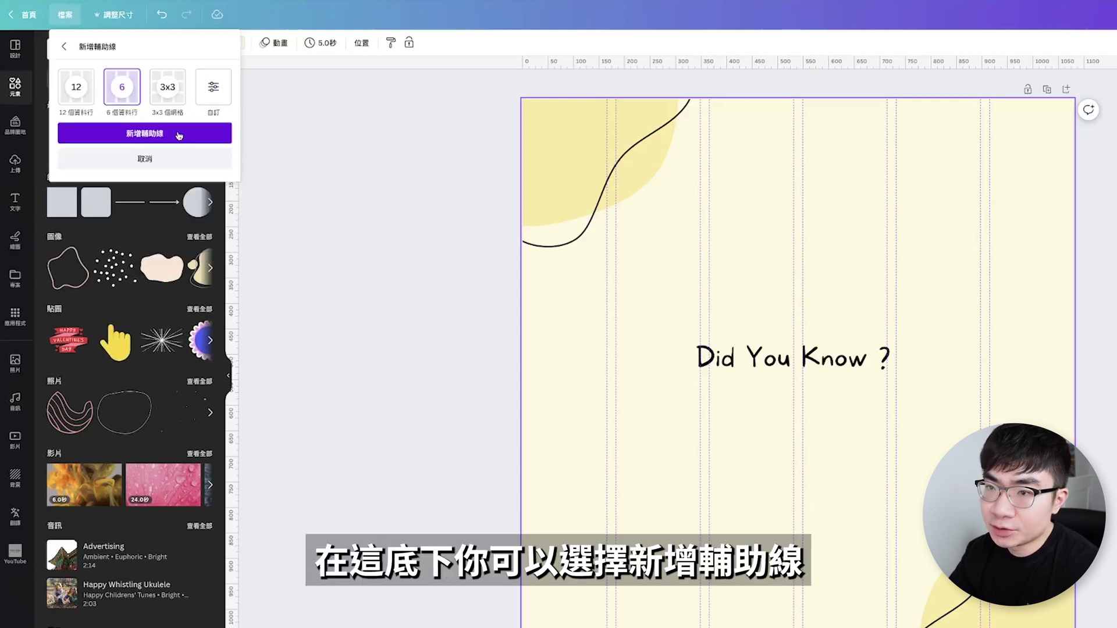
click(178, 136)
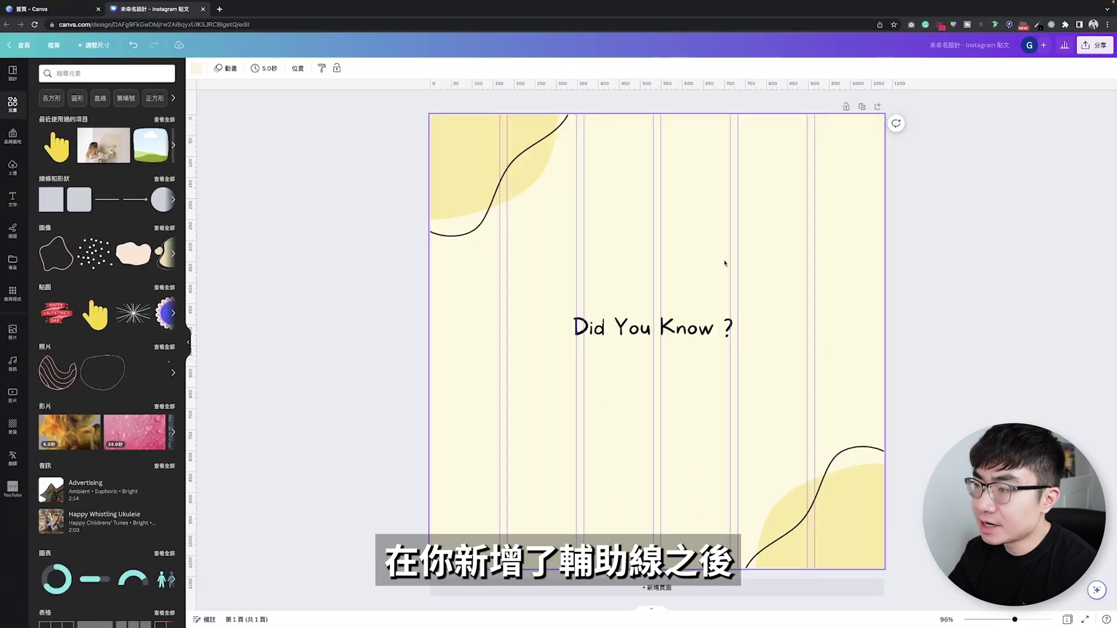
Try to move the locked column guides on the page.
drag(888, 312, 592, 262)
drag(484, 249, 663, 259)
drag(428, 111, 551, 239)
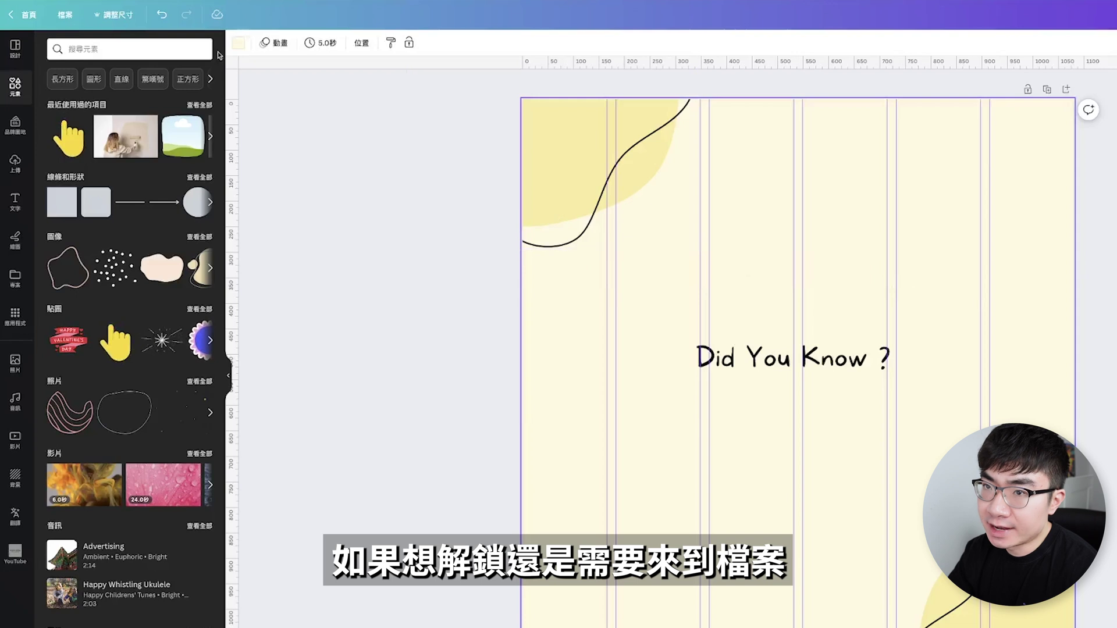
Unlock the guides and move the right guide of the second column gap to about 650 px.
click(67, 14)
mouse_move(145, 150)
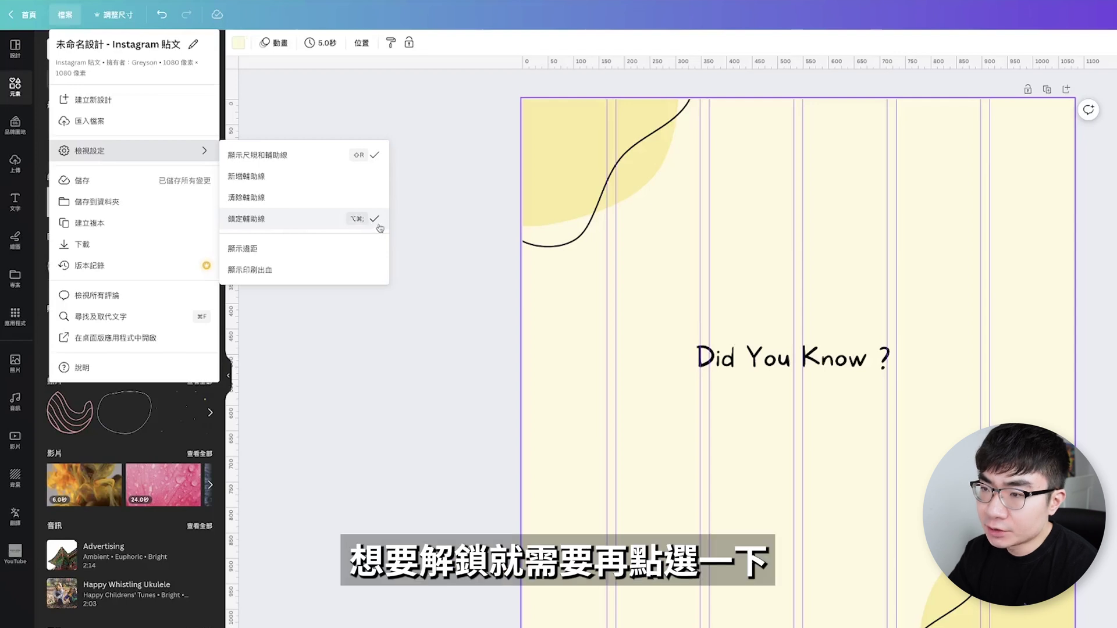
click(336, 226)
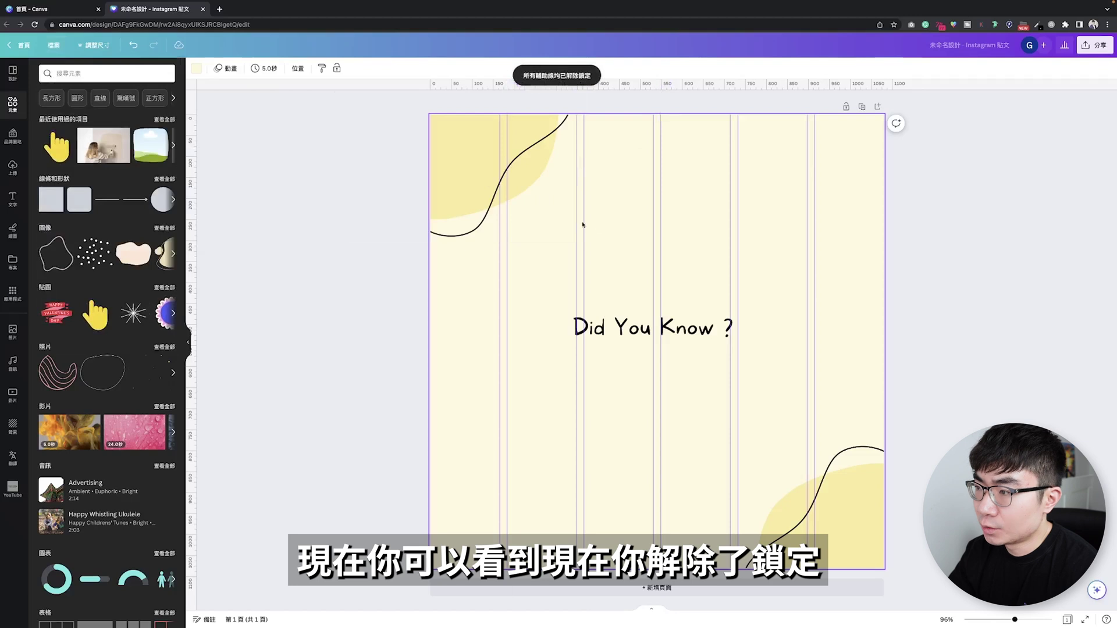
drag(584, 225, 705, 227)
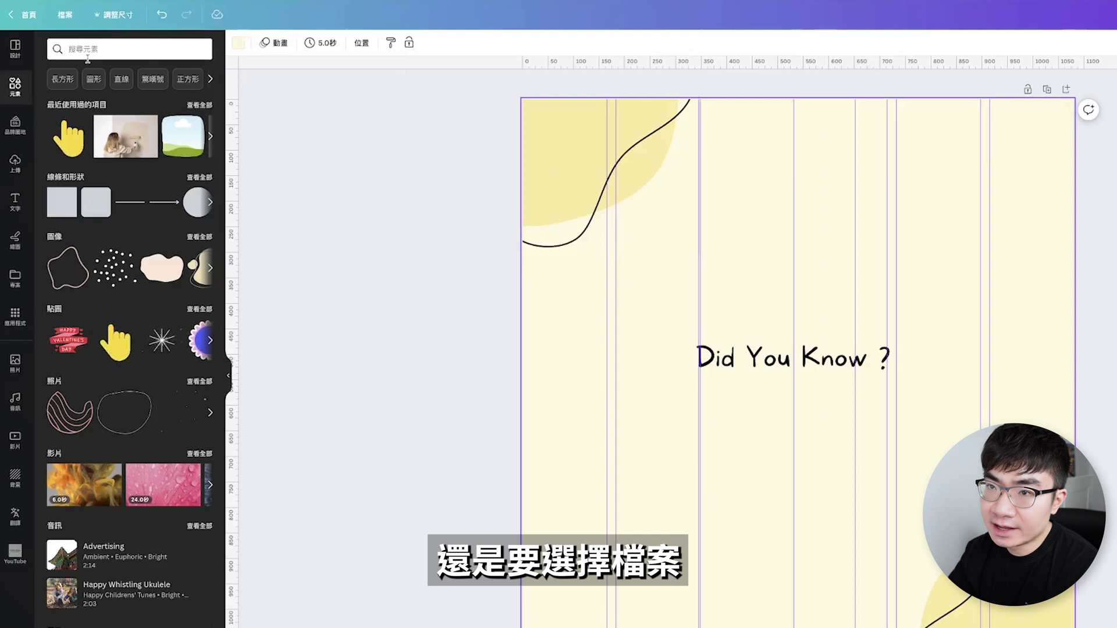
Clear all guides from the page.
click(53, 45)
mouse_move(133, 153)
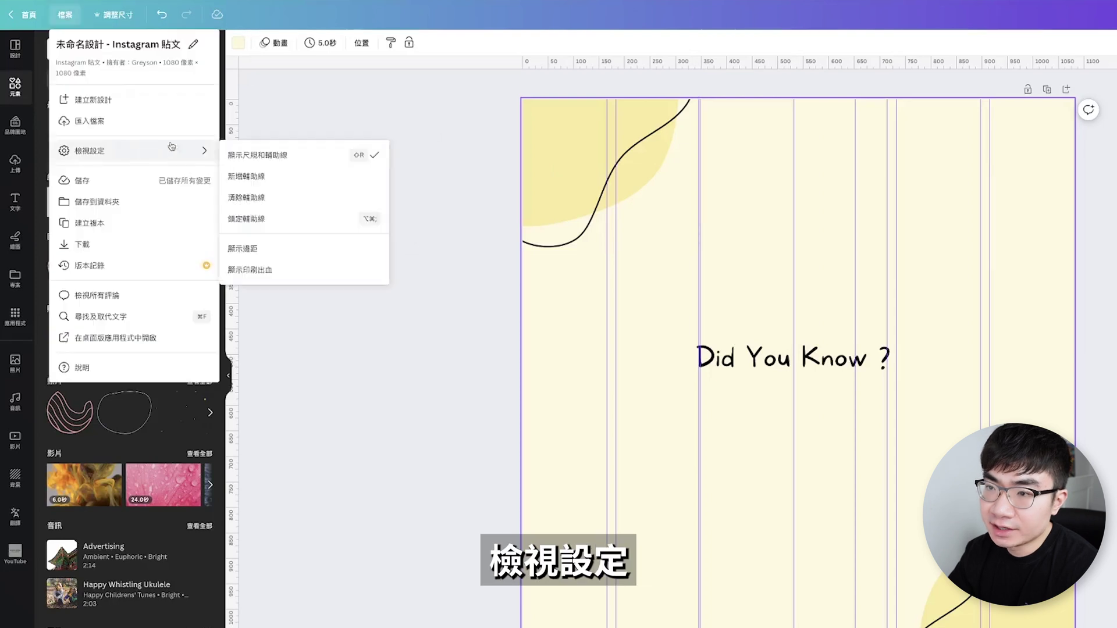
click(288, 201)
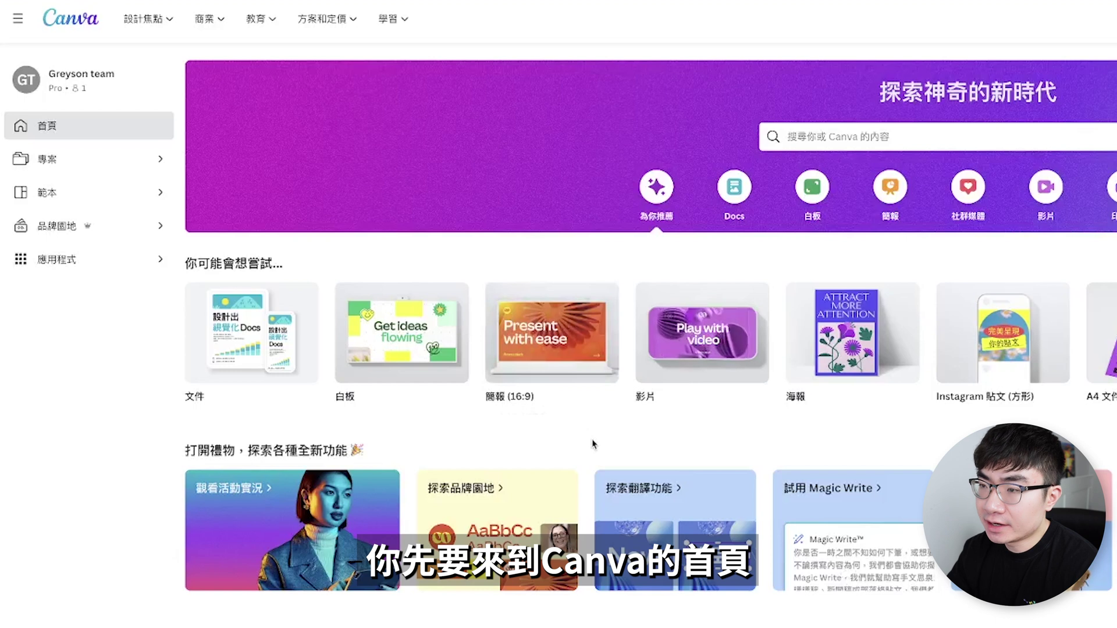
Open the existing brand kit from the Canva home page and examine its logos, colors, fonts, photos, graphics and icons.
click(131, 233)
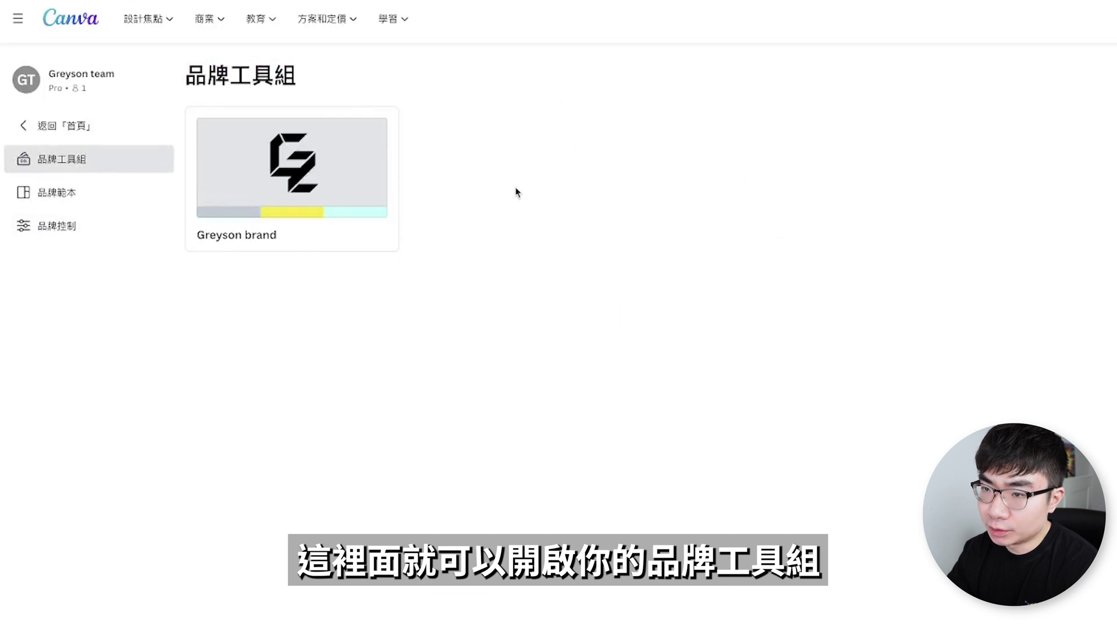
click(333, 202)
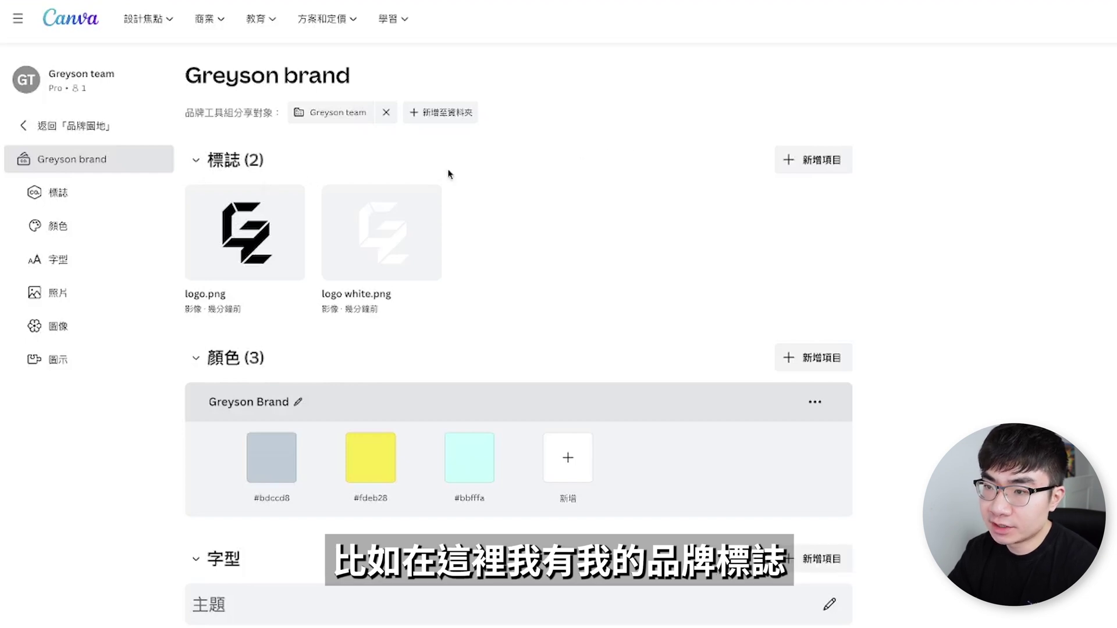
scroll(257, 296, down, 5)
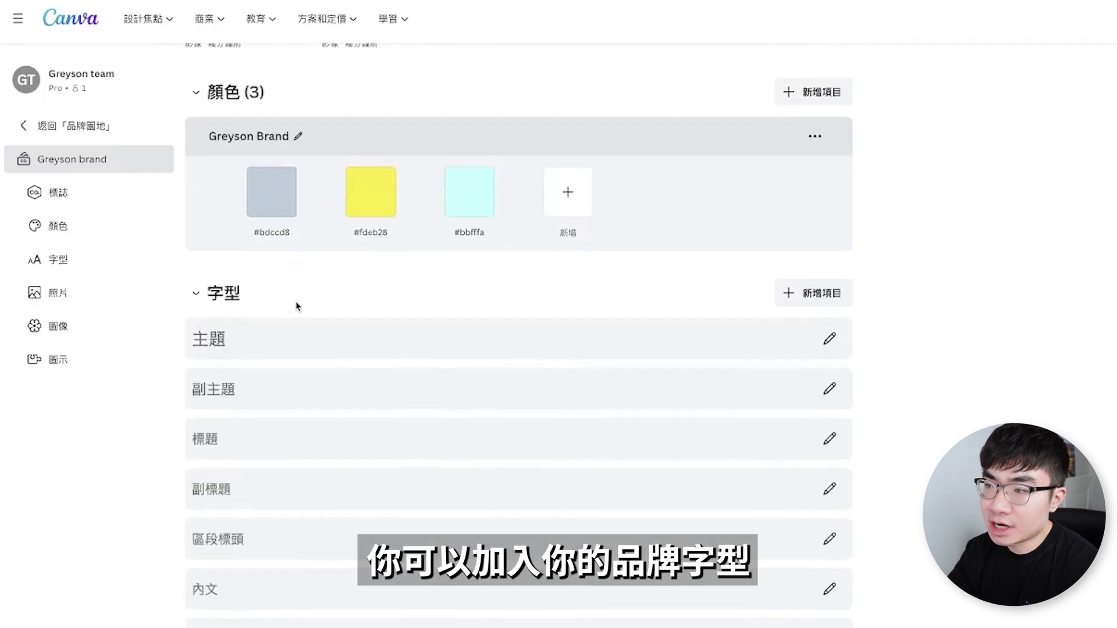
scroll(433, 296, down, 4)
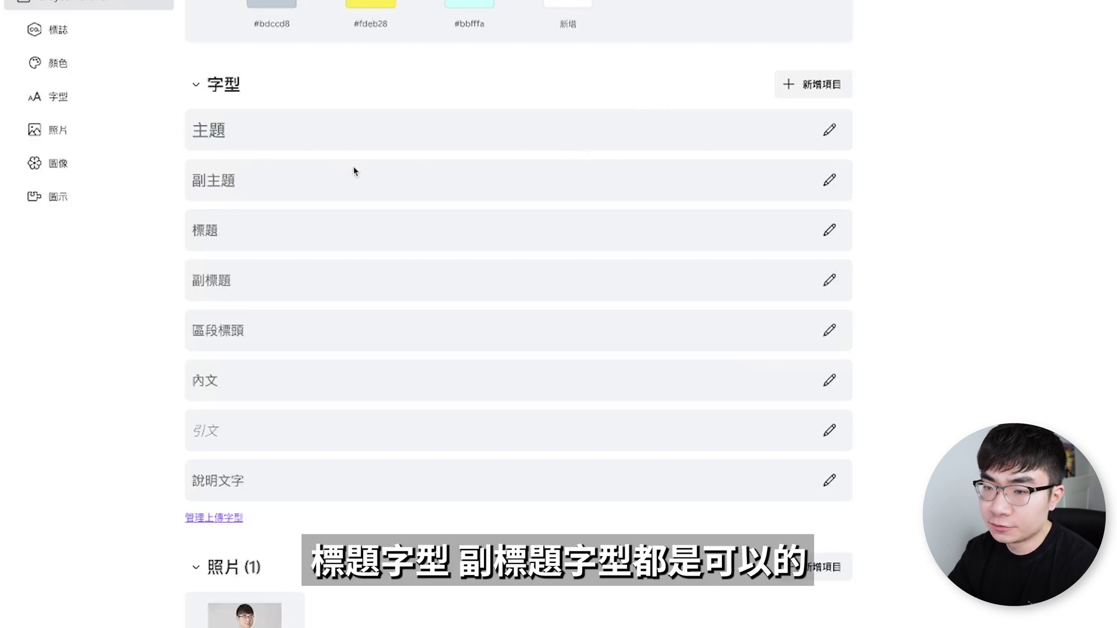
scroll(354, 171, down, 8)
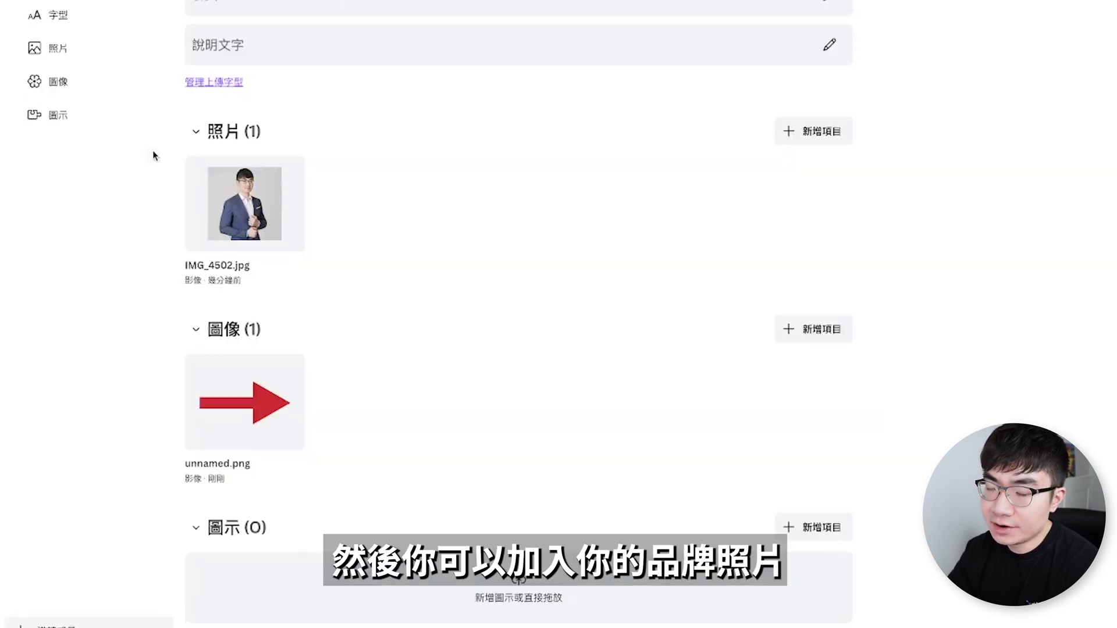
scroll(553, 192, down, 1)
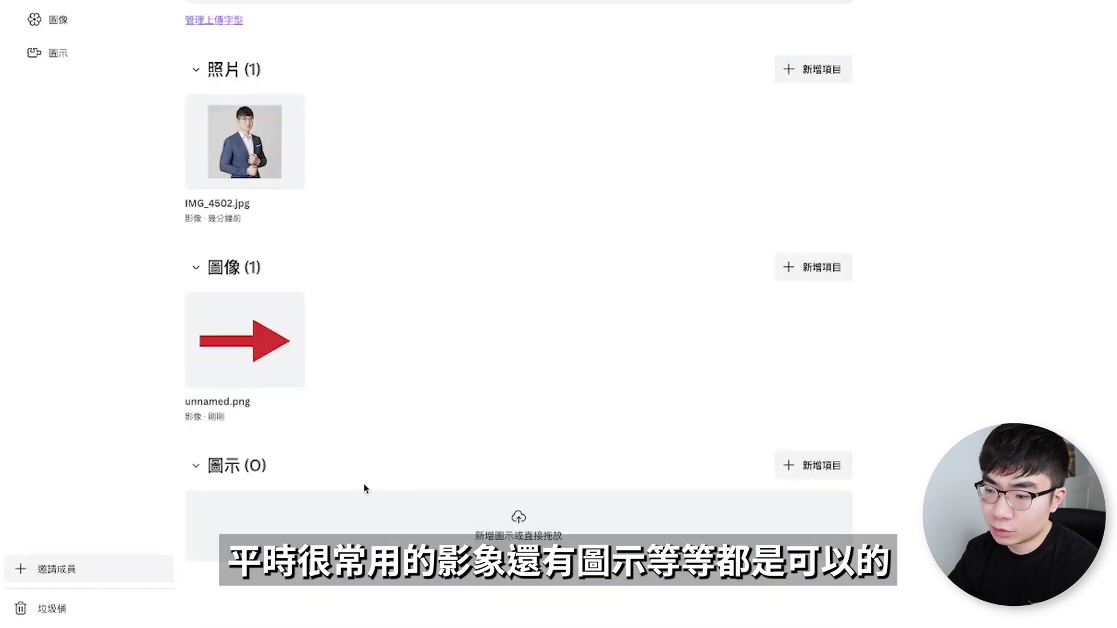
scroll(407, 291, up, 10)
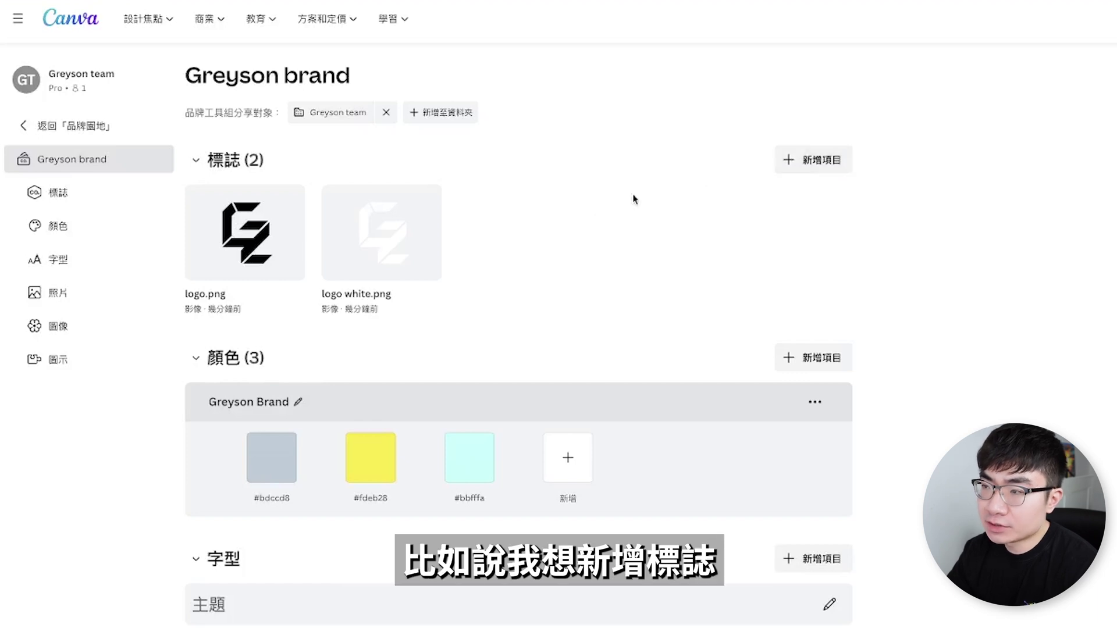
Look at how to add items to the brand kit, and view the brand hub in the design editor.
click(836, 163)
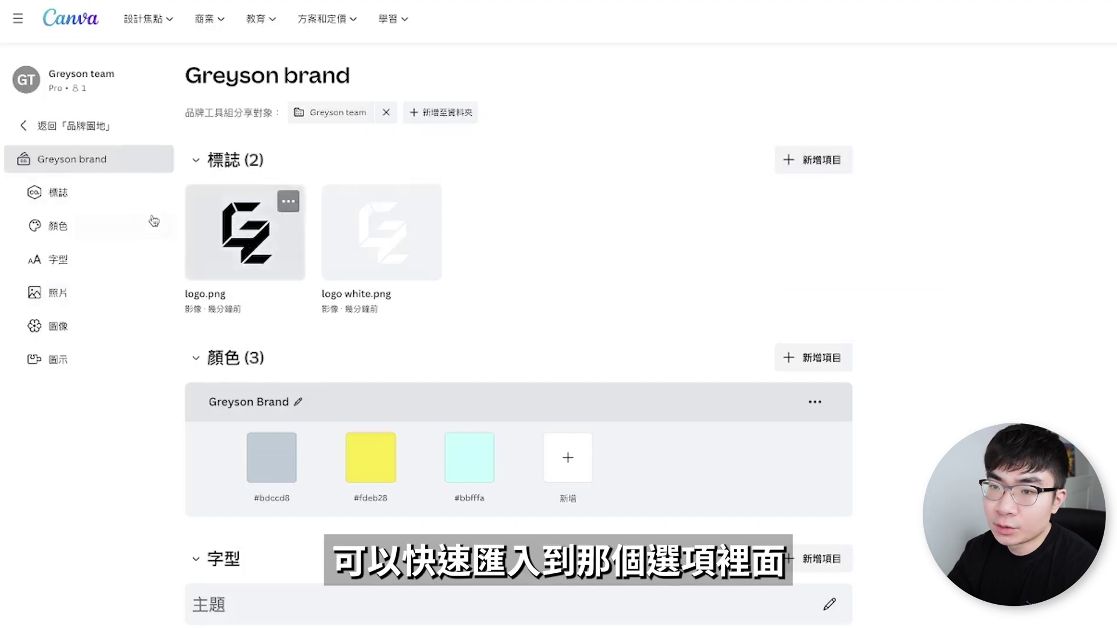
click(94, 296)
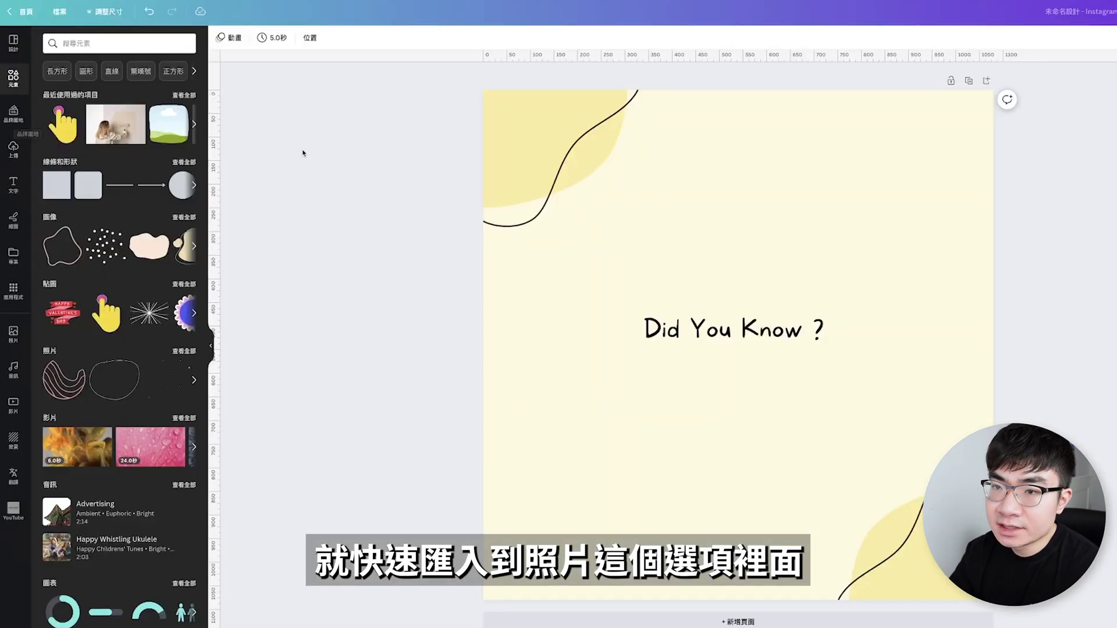
click(18, 124)
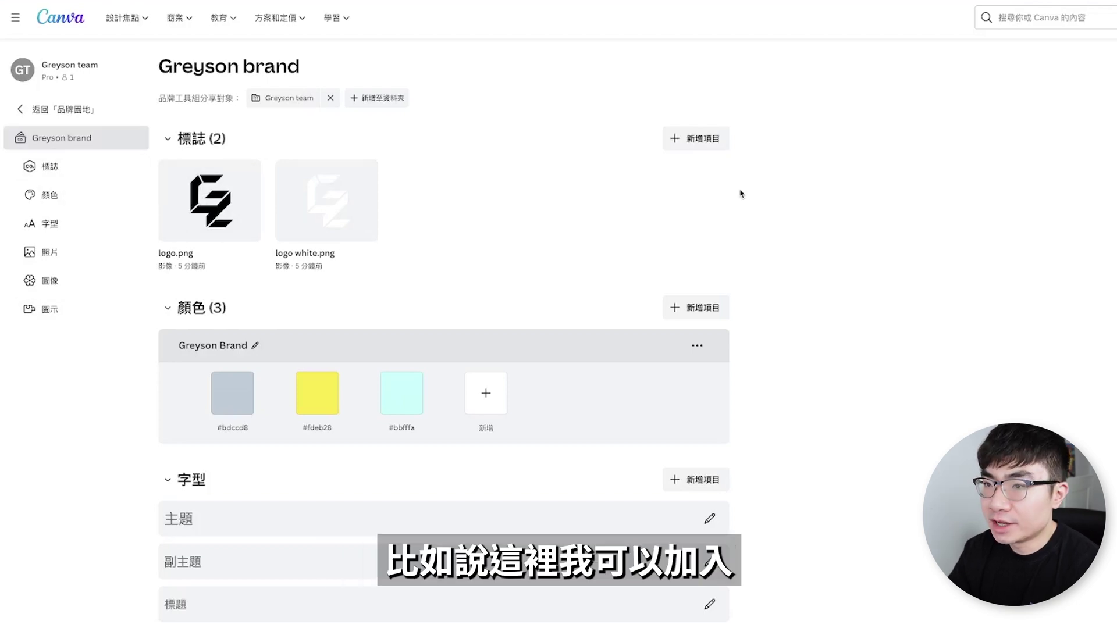
Save a logo guideline in the brand kit: "1. 一般情况下，使用白色标志" and "2. 在浅色背景下，选择黑色标志", and view all brand logos in the design editor.
click(711, 144)
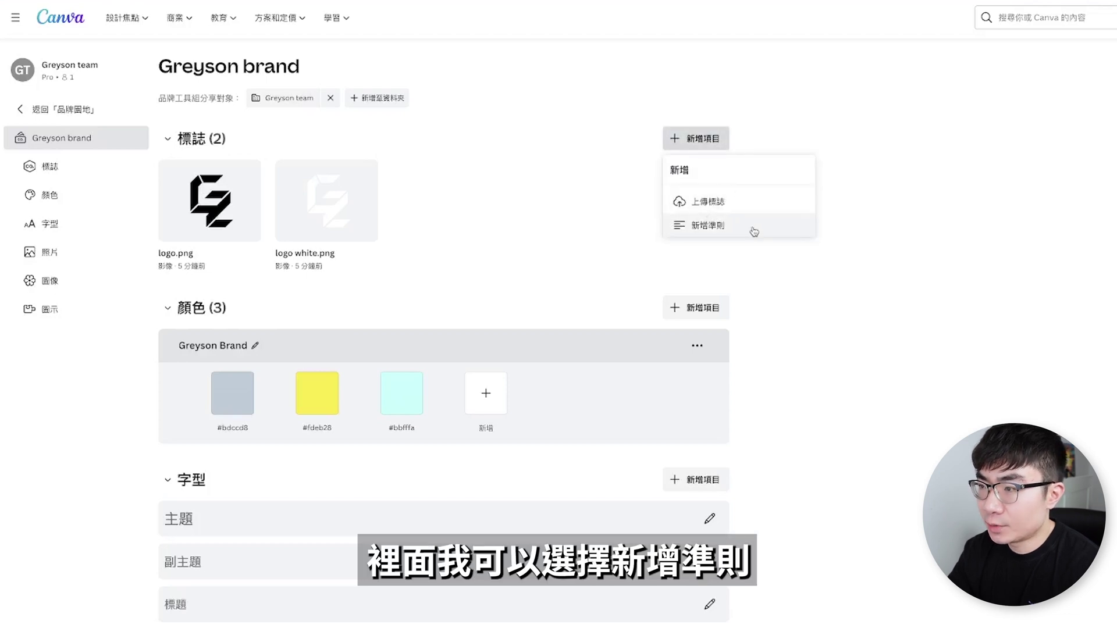
click(754, 231)
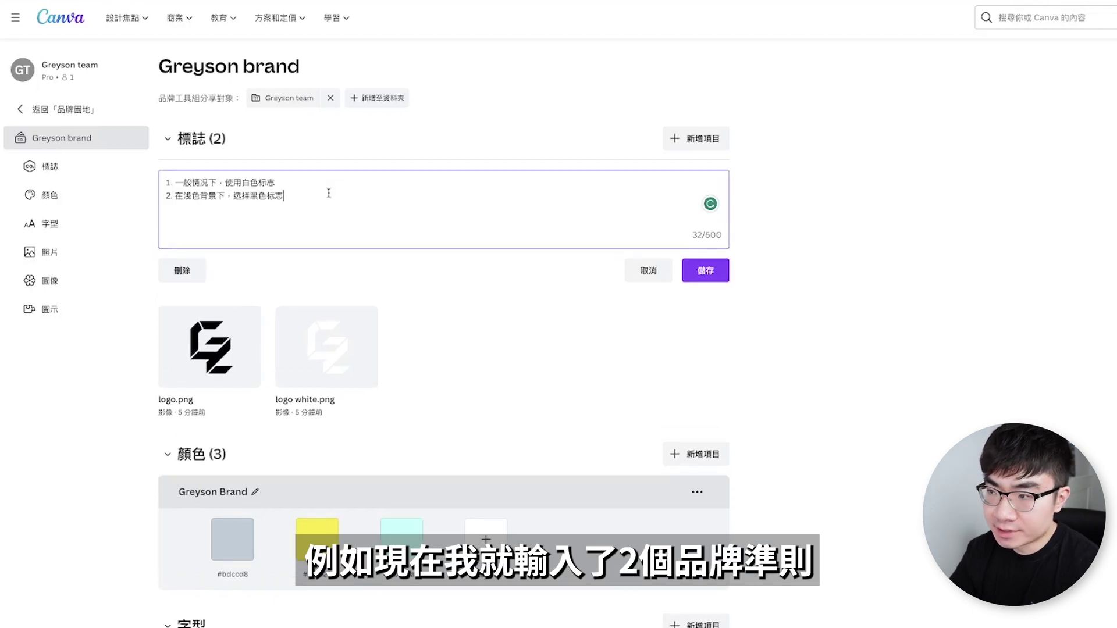
click(705, 271)
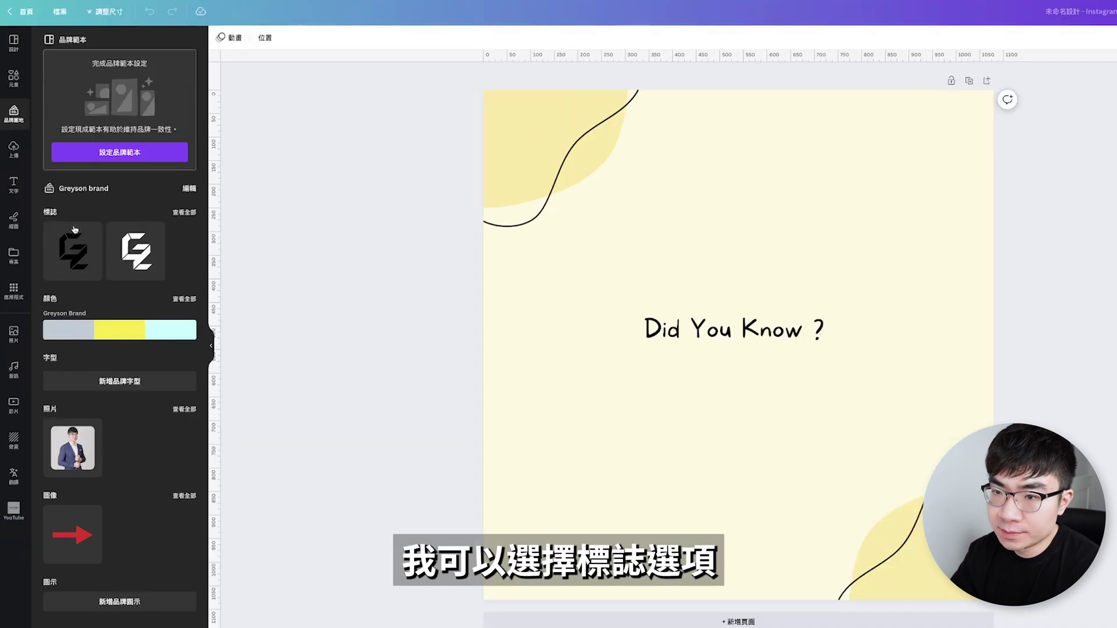
click(184, 217)
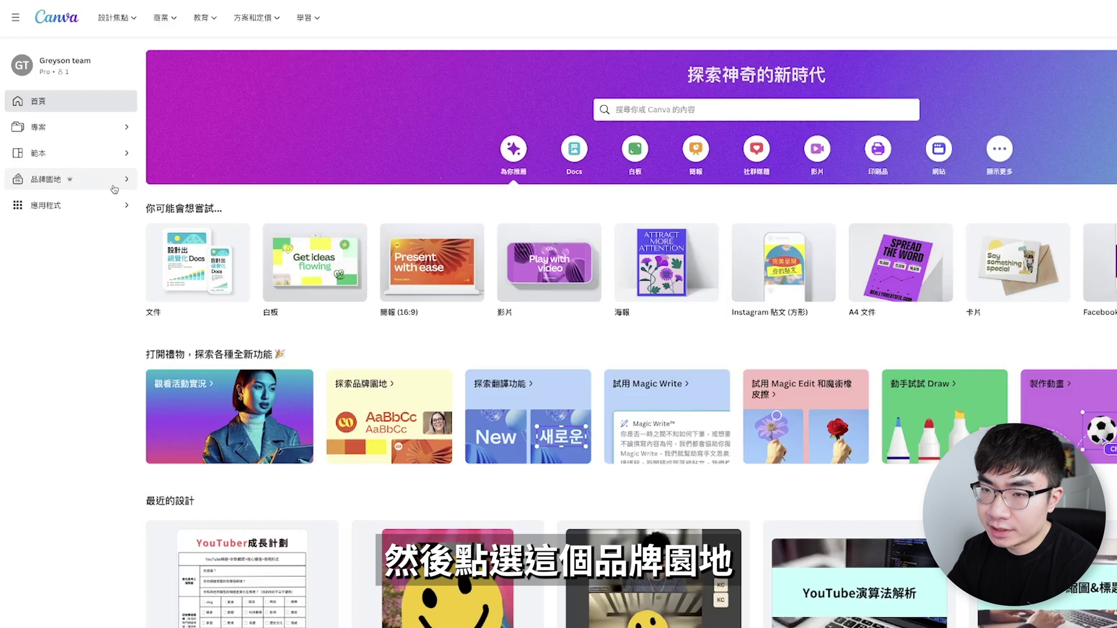
Open the brand controls from the Canva home page and try the team color restriction (顏色控制).
click(49, 184)
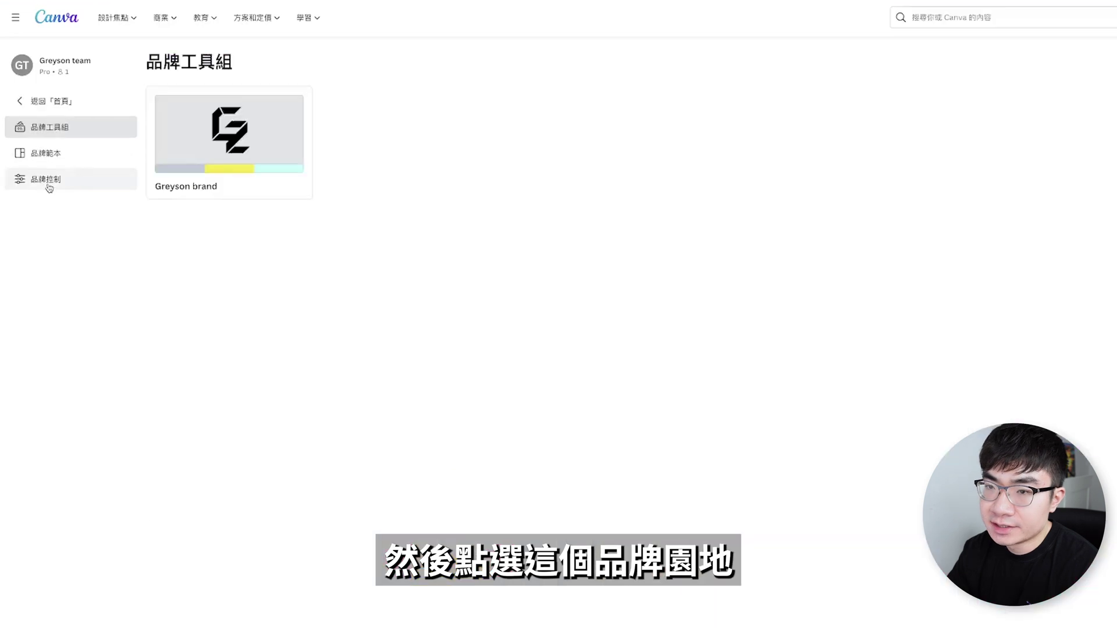
click(85, 187)
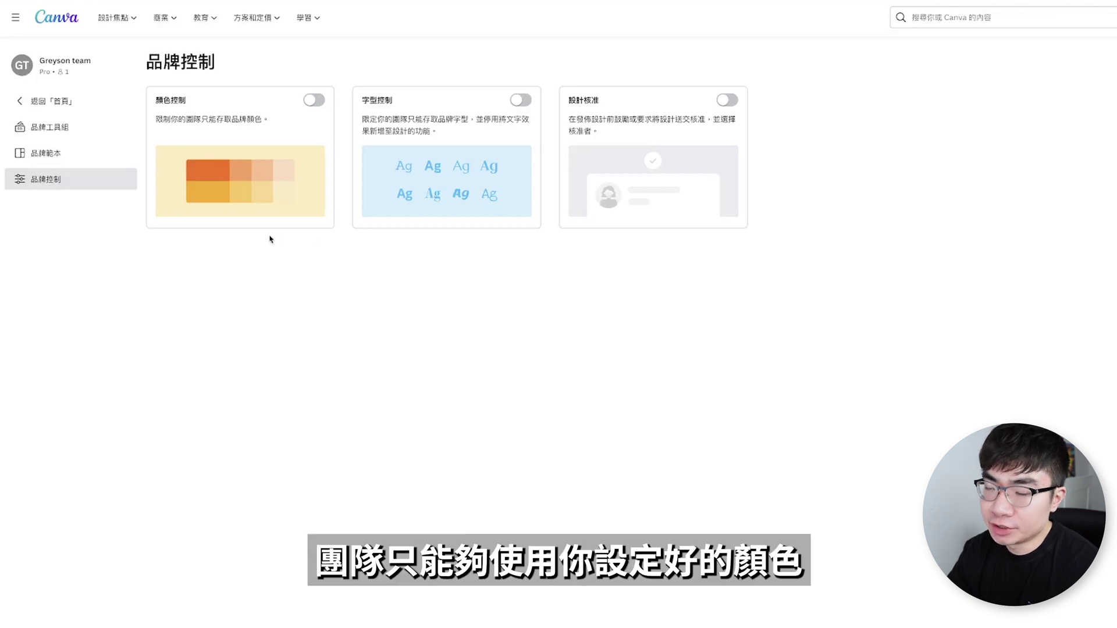
click(323, 102)
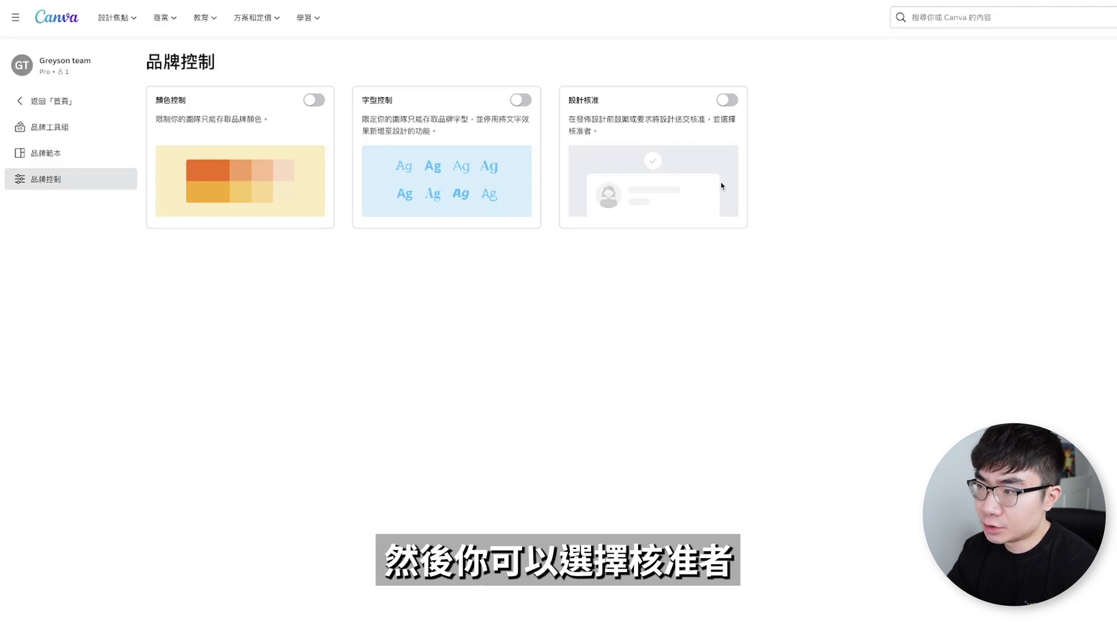
Enable design approval (設計核准) and look at its approver, flexibility and condition settings.
click(727, 100)
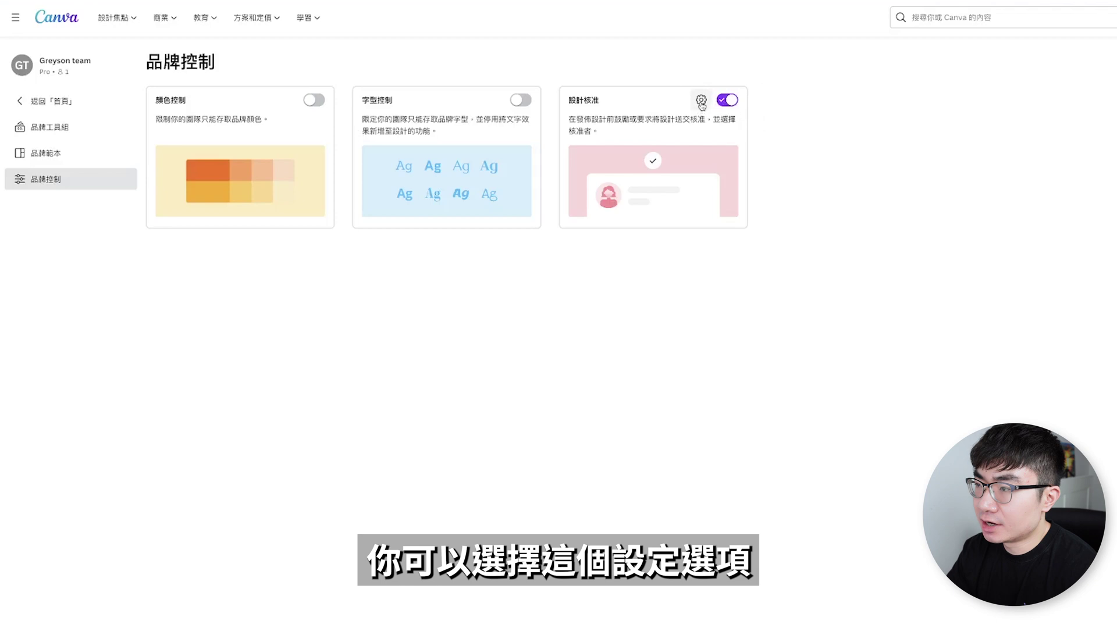
click(701, 101)
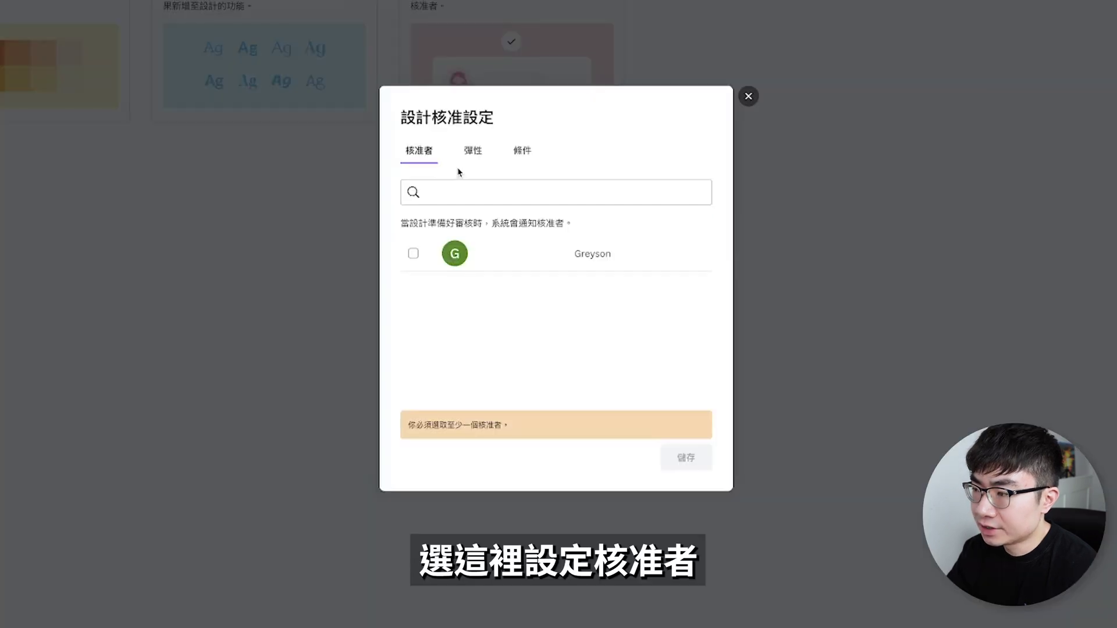
click(471, 151)
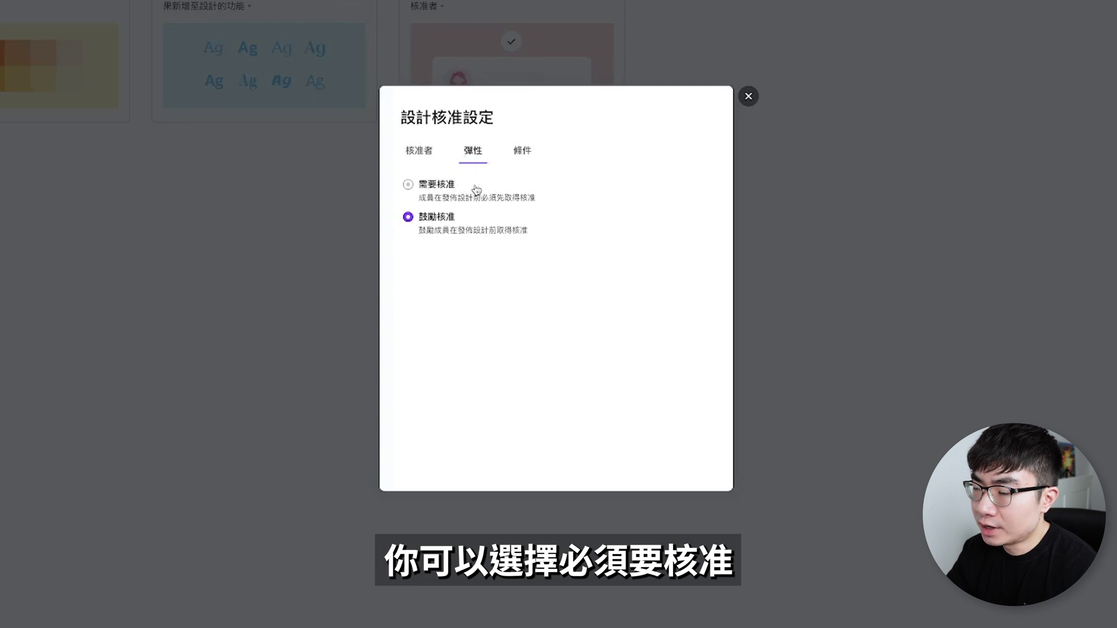
click(523, 151)
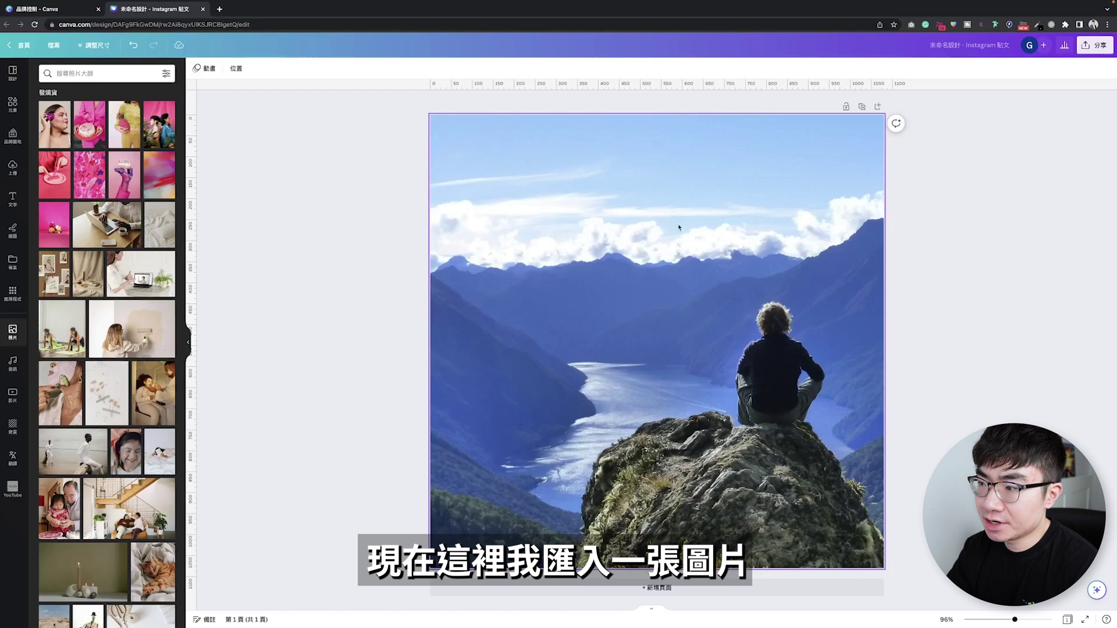
Open the mountain lake photo for editing and restrict its adjustments to the background (背景).
click(746, 229)
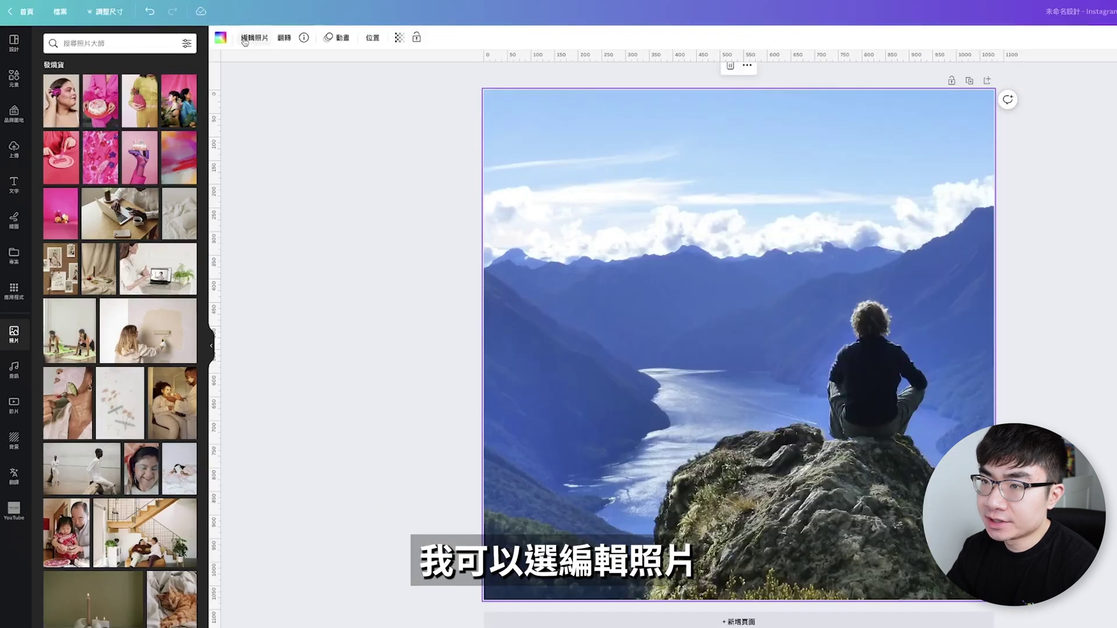
click(245, 39)
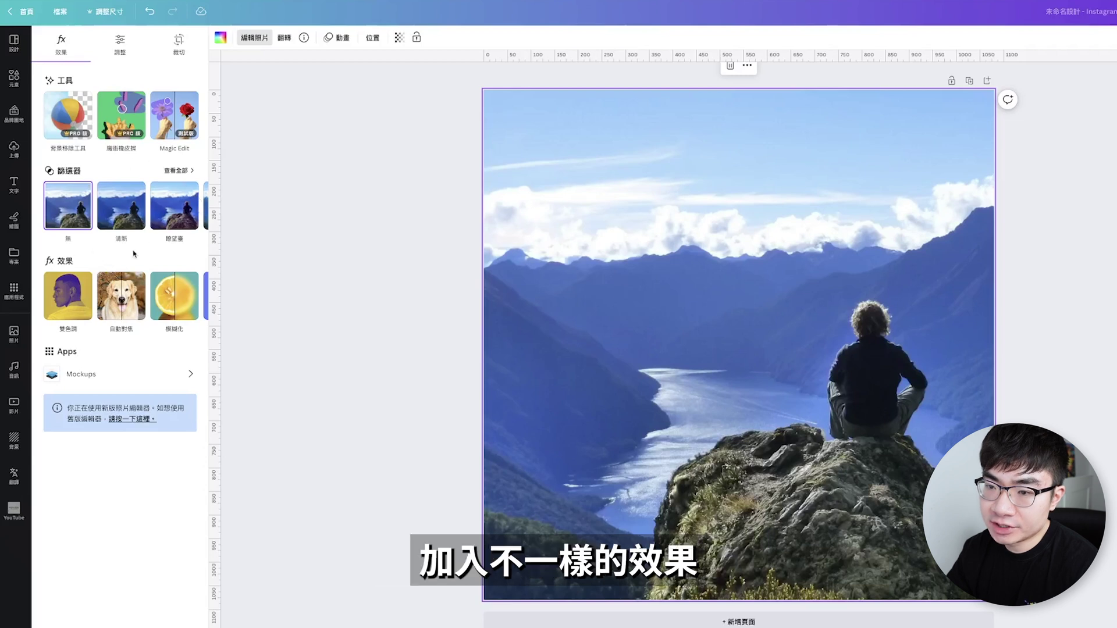
click(120, 43)
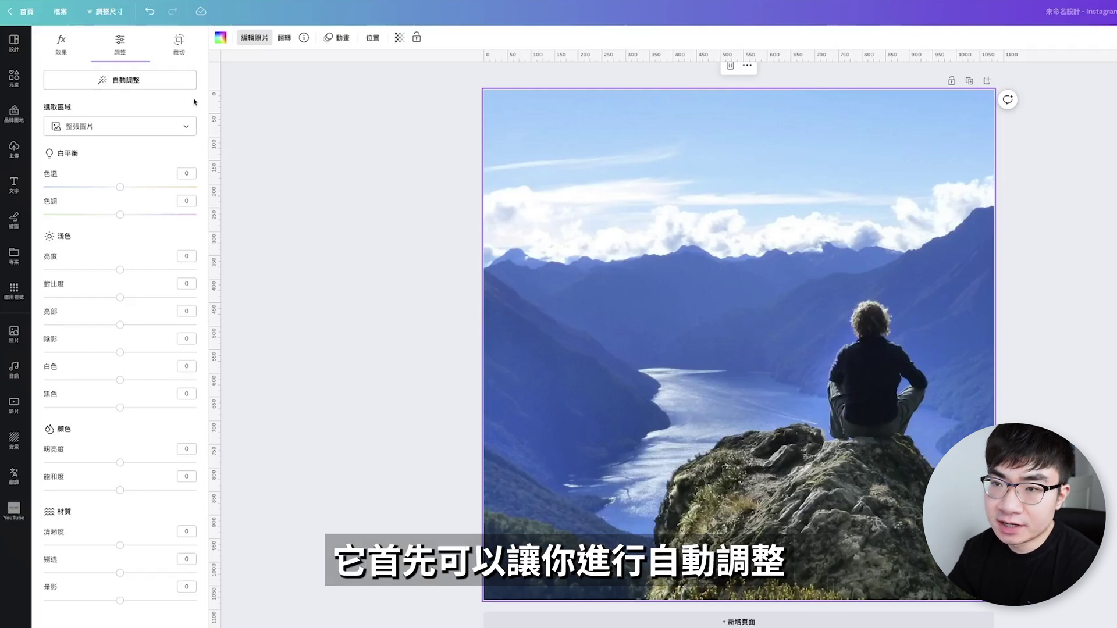
click(130, 135)
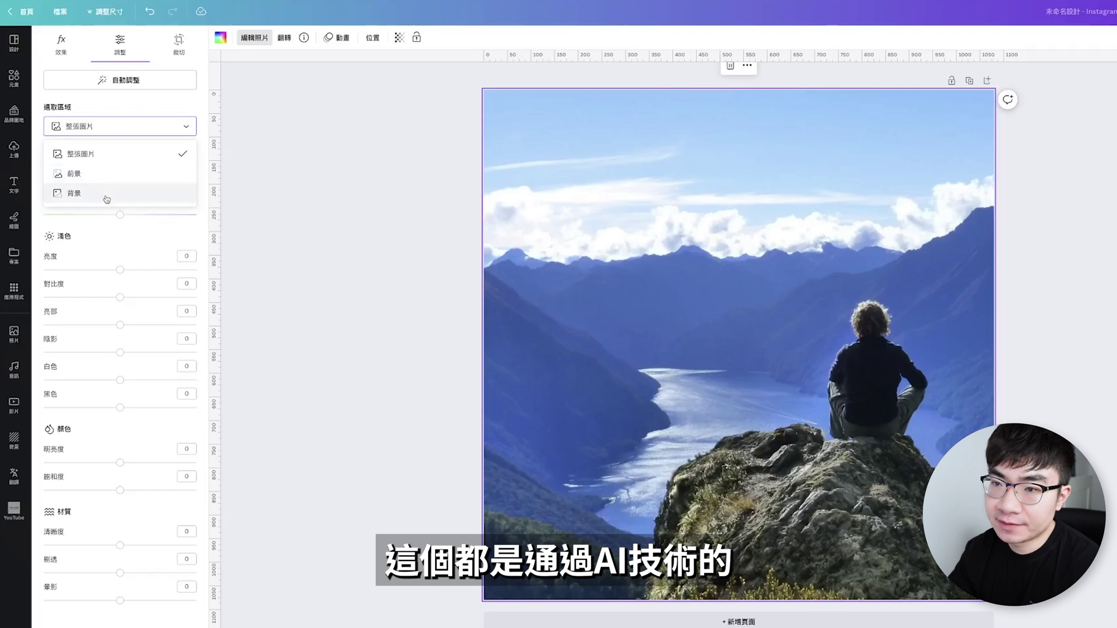
click(117, 193)
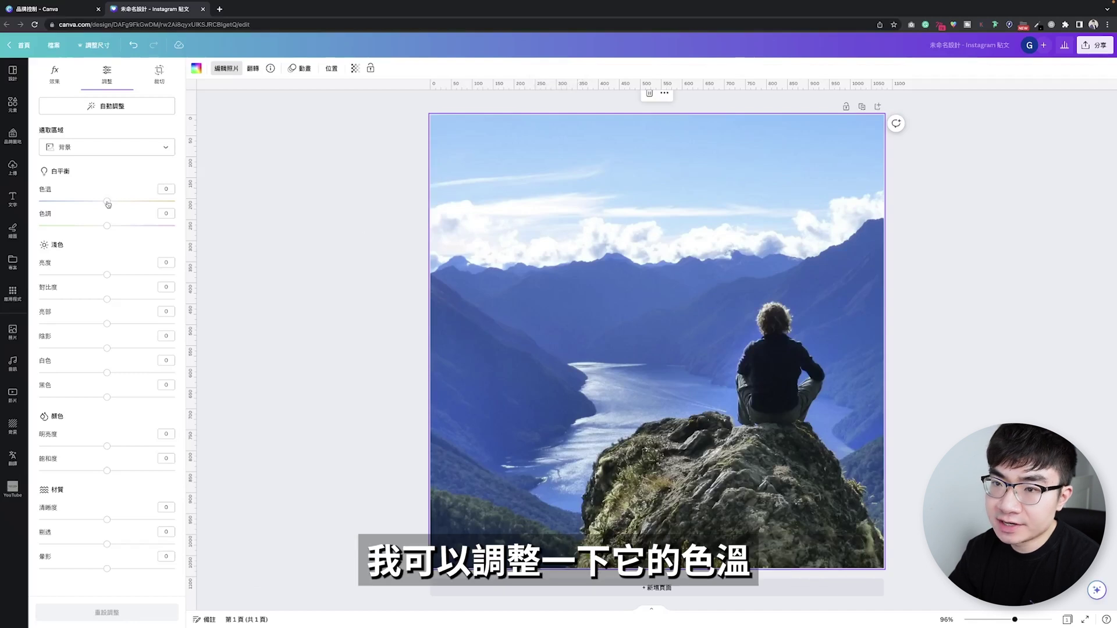
Set the photo background's temperature to 43, tint to 57 and brightness to 22, and lower its shadows.
drag(108, 202, 136, 201)
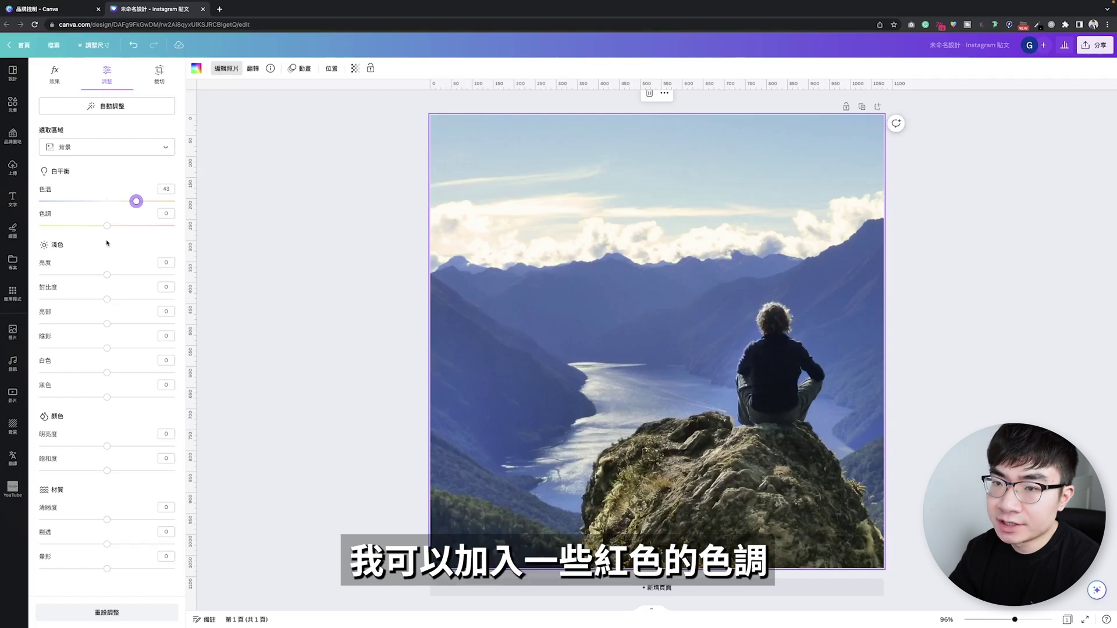
drag(107, 226, 145, 225)
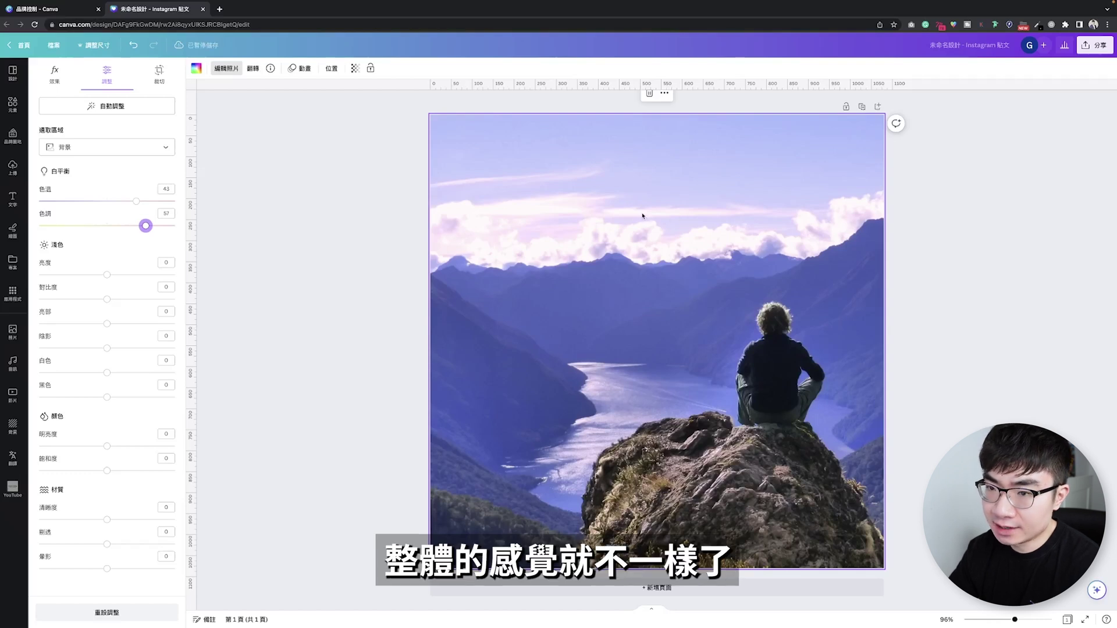
drag(106, 275, 122, 274)
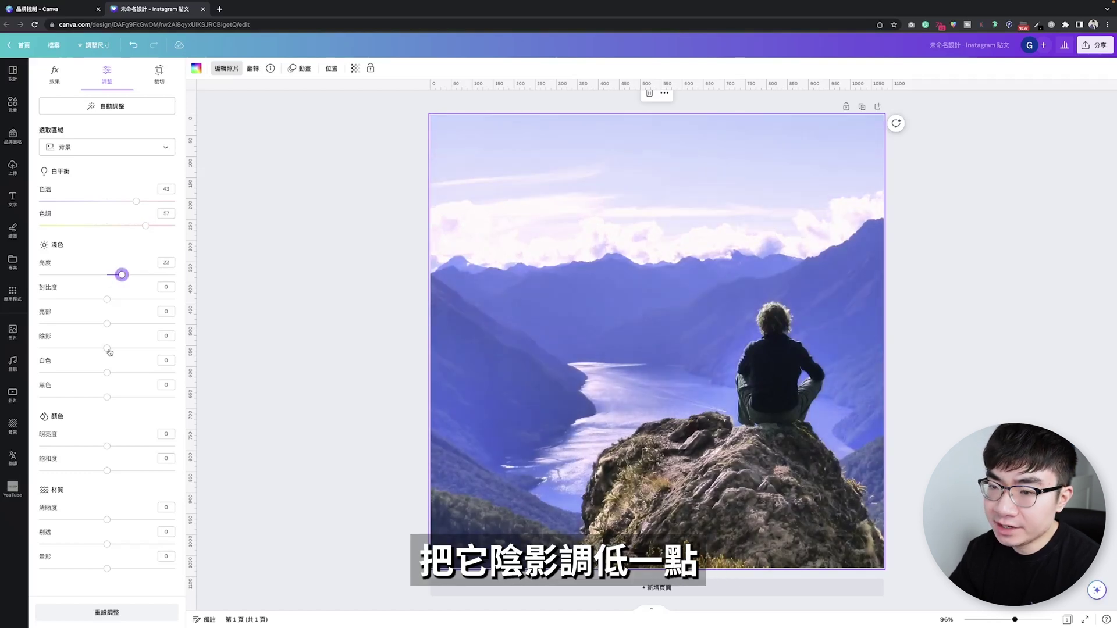
drag(107, 349, 76, 348)
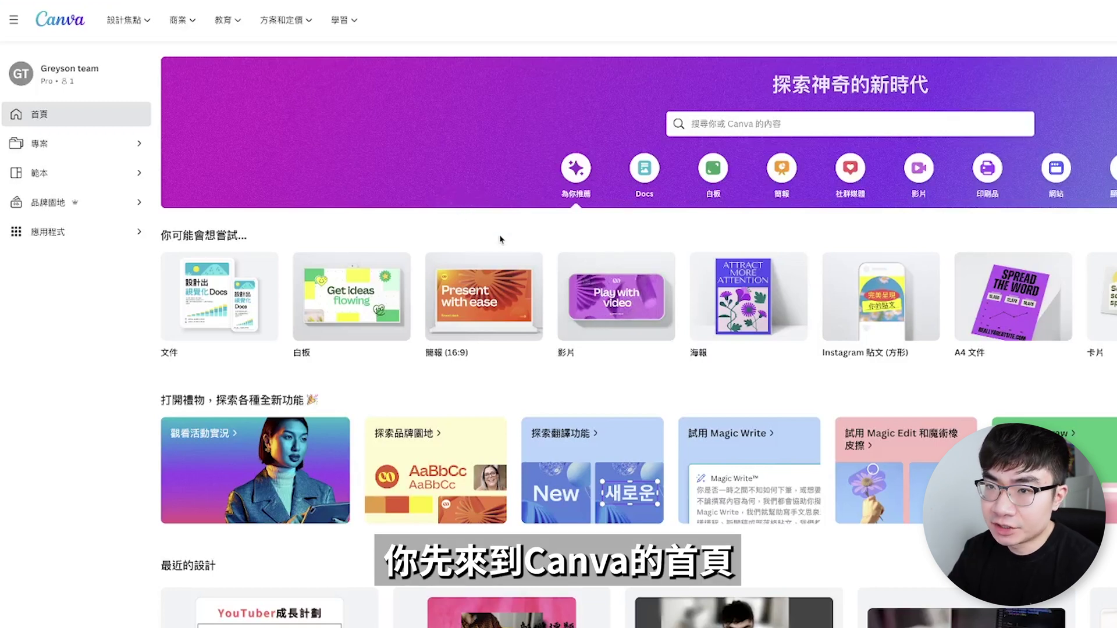
Open the YouTube folder in the projects and pin the designs YouTube新手成功寶典 and 頻道封面圖2023.4 to it.
click(39, 143)
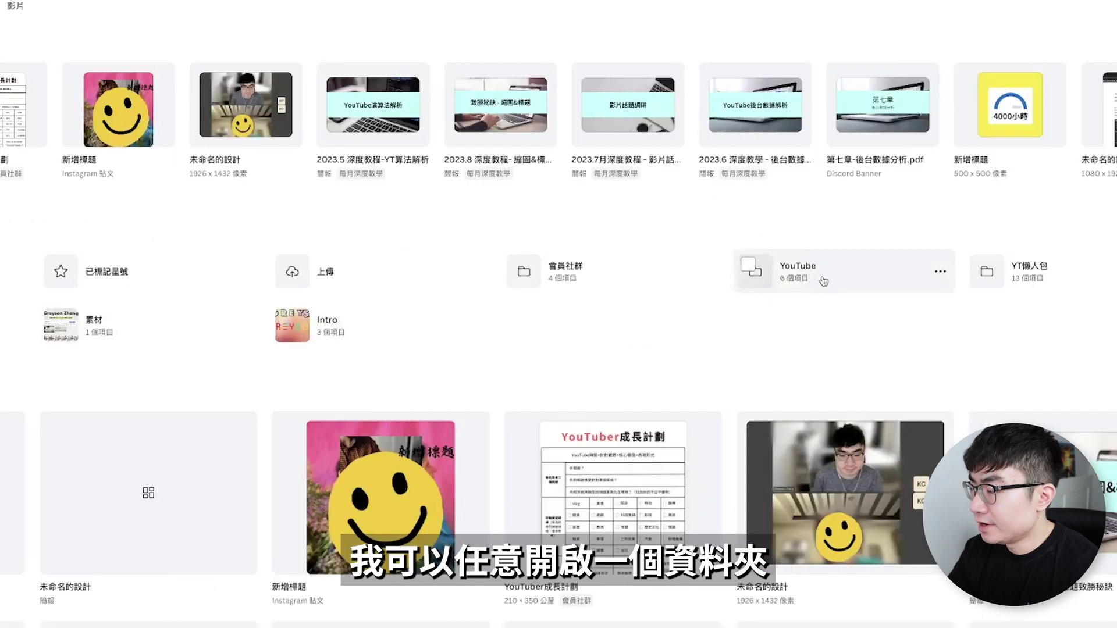
click(824, 282)
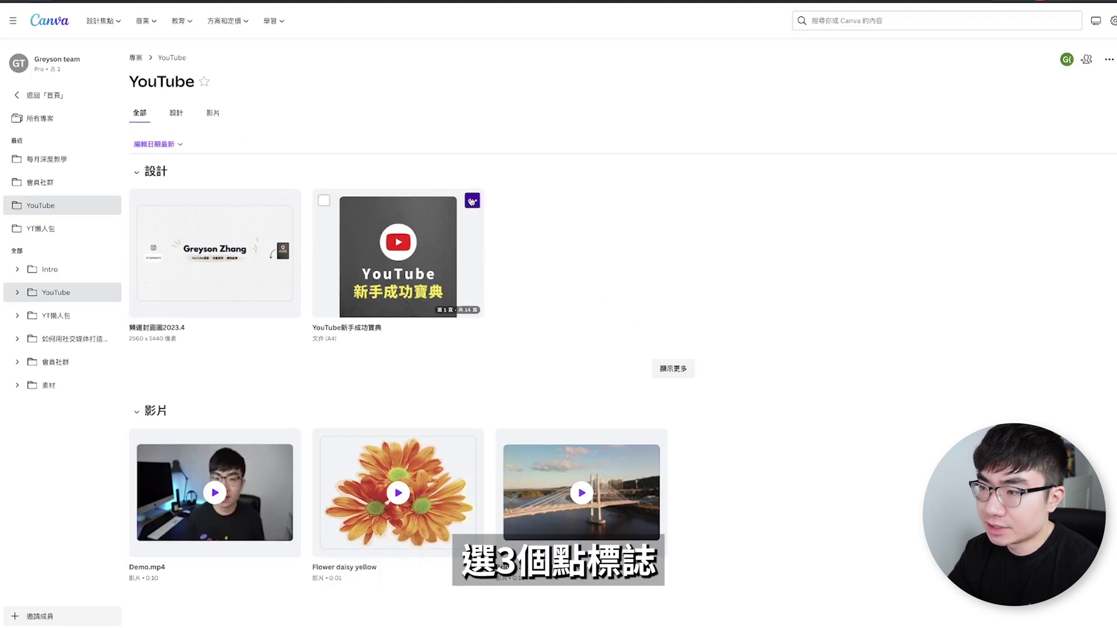
click(472, 201)
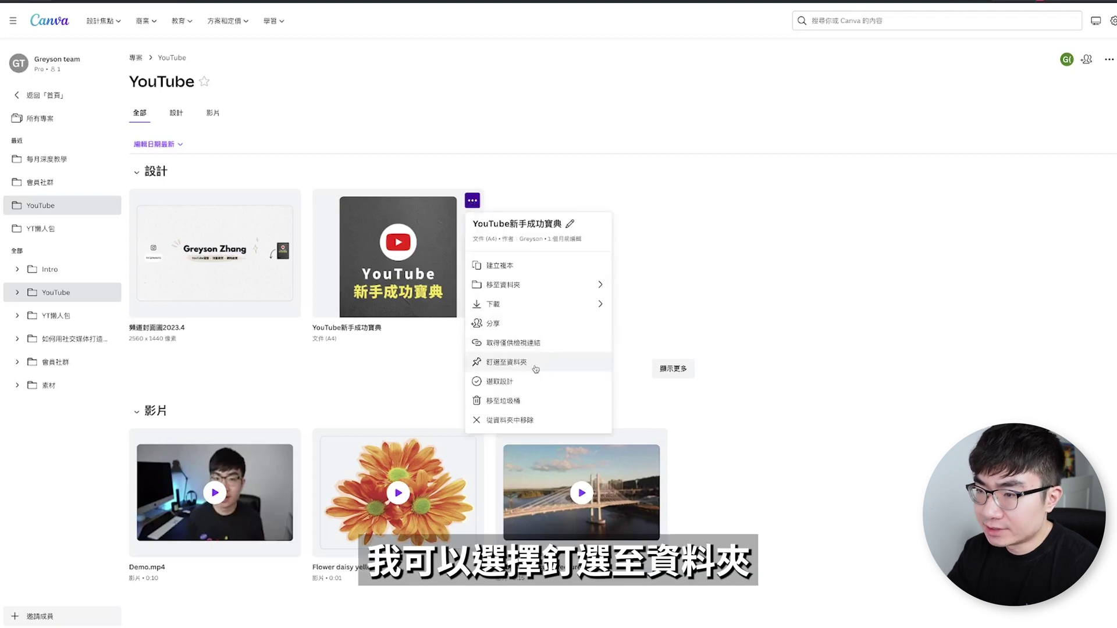
click(535, 368)
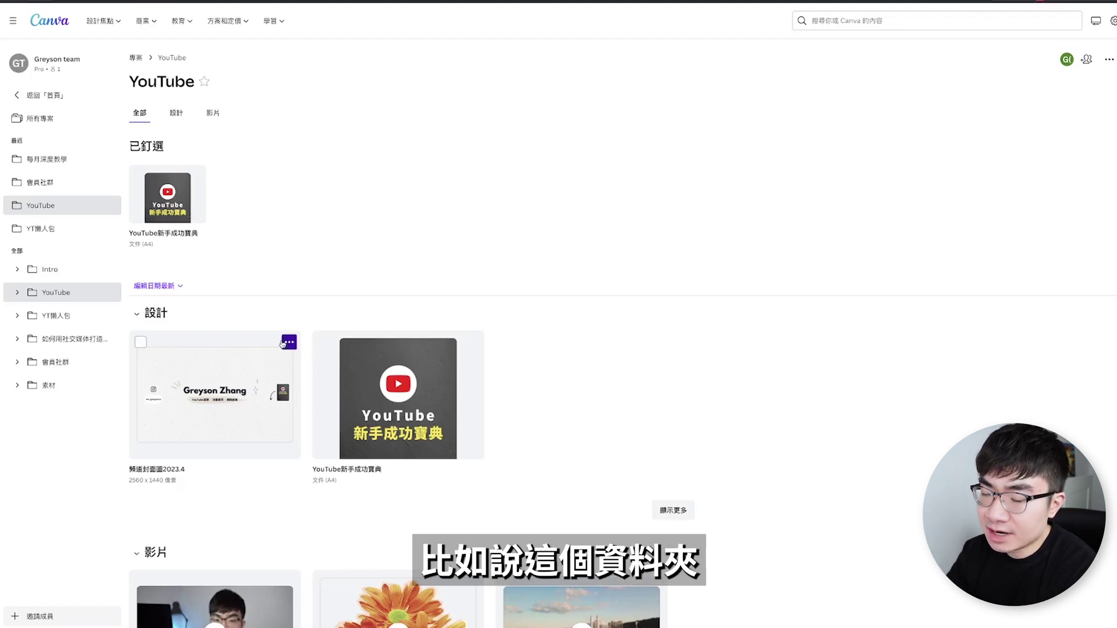
click(284, 343)
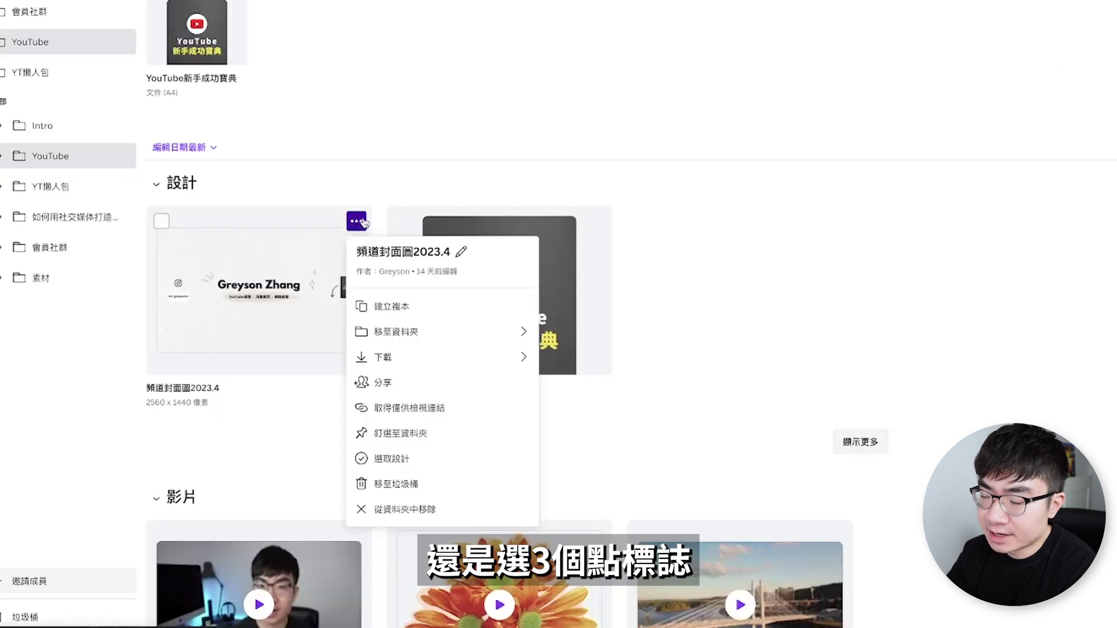
click(444, 441)
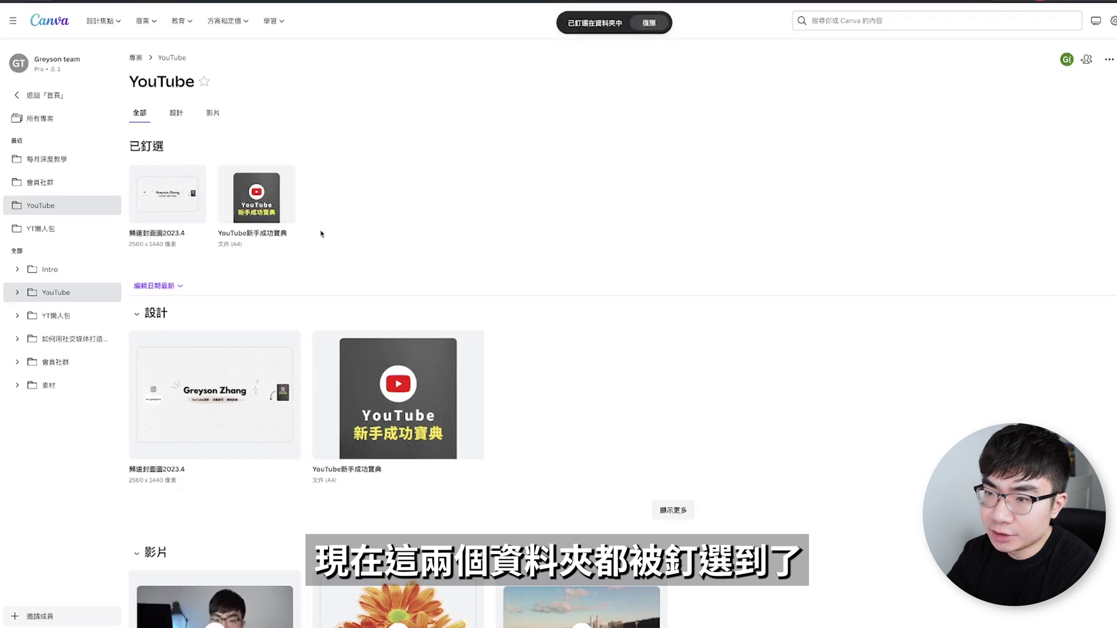
Unpin the YouTube新手成功寶典 design from the YouTube folder.
mouse_move(281, 199)
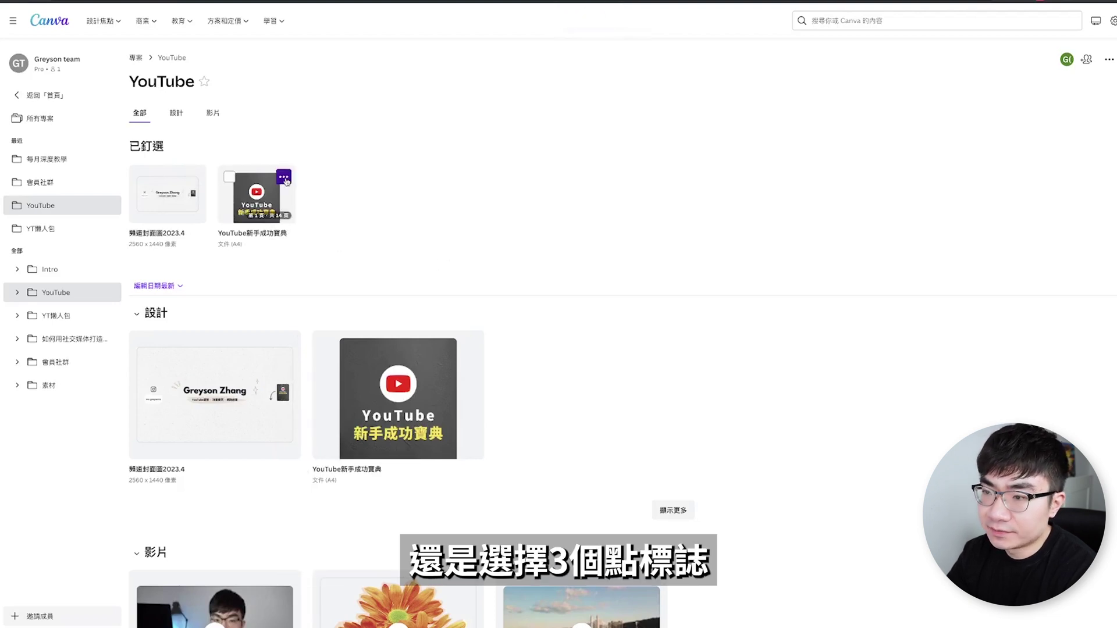
click(285, 178)
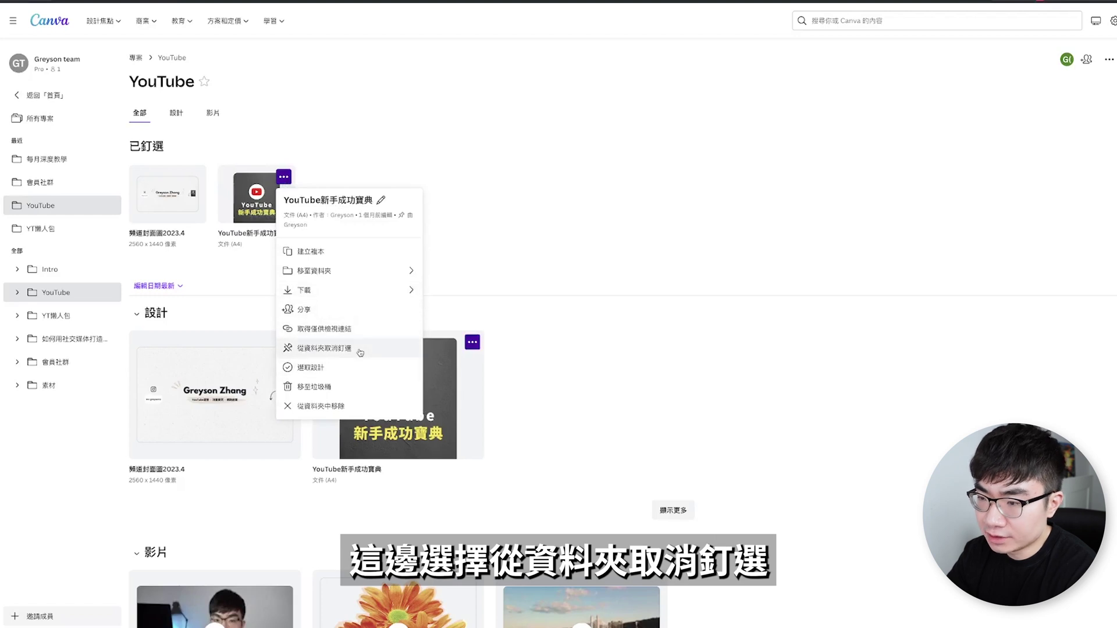
click(359, 351)
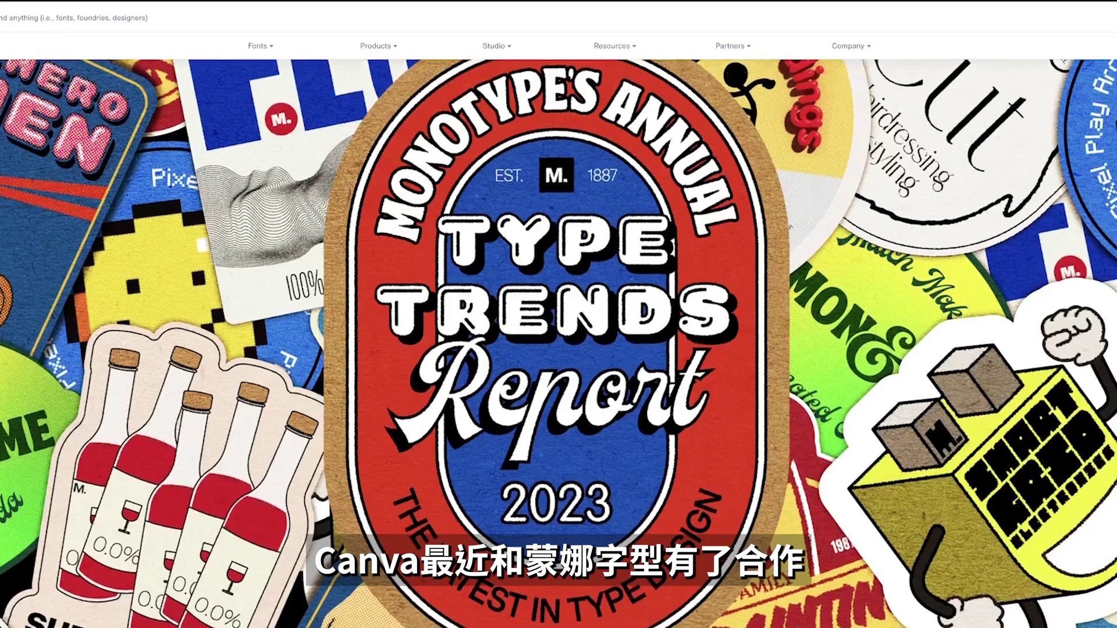
Look through the Monotype website's Type Trends 2023 report, font library and new typeface releases.
scroll(559, 325, down, 10)
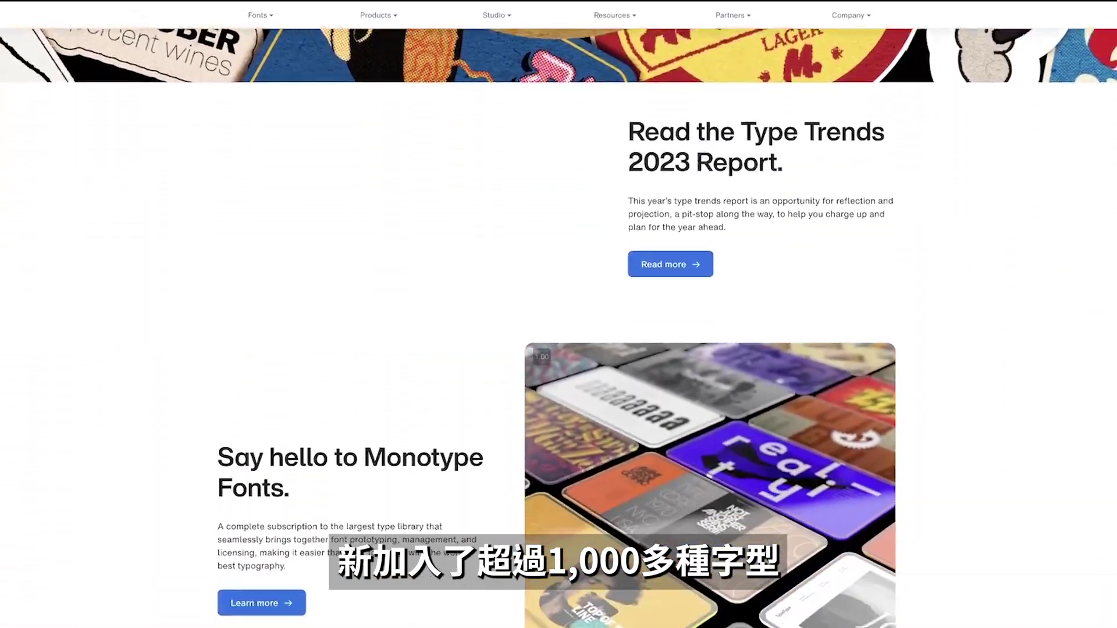
scroll(558, 326, down, 10)
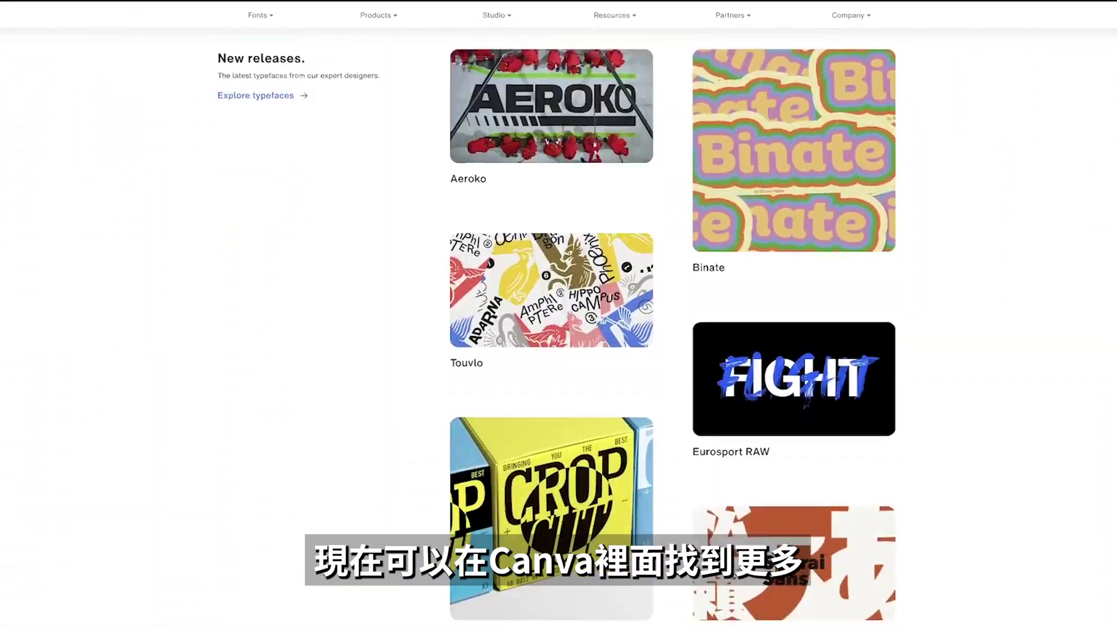
scroll(559, 326, down, 10)
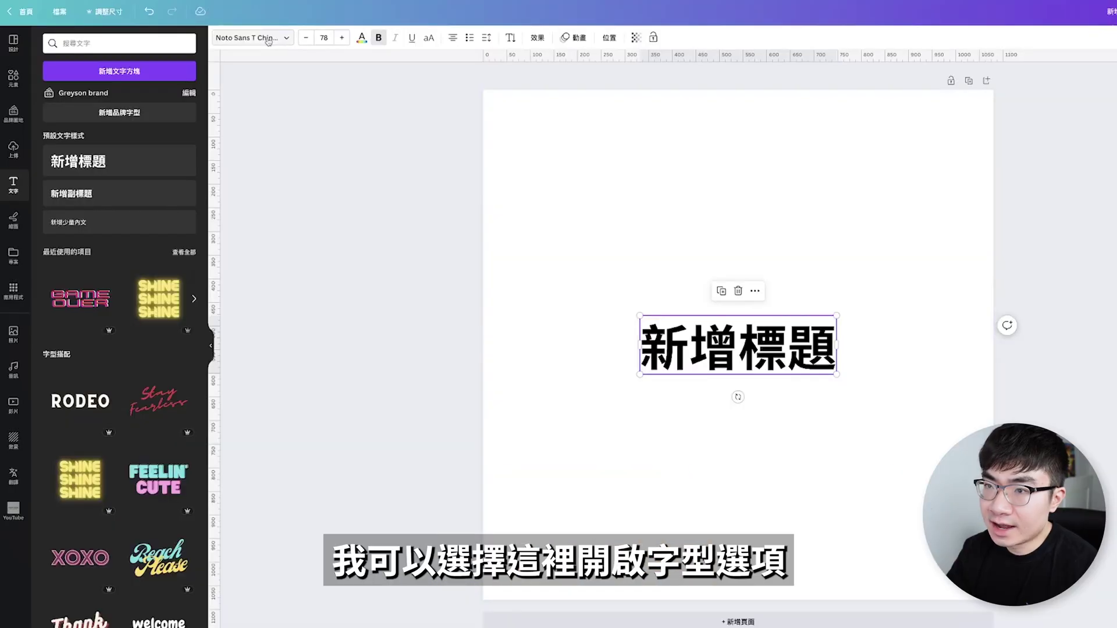
Open the font list for the selected heading text in the Canva editor and browse the Traditional Chinese and other available fonts.
click(268, 39)
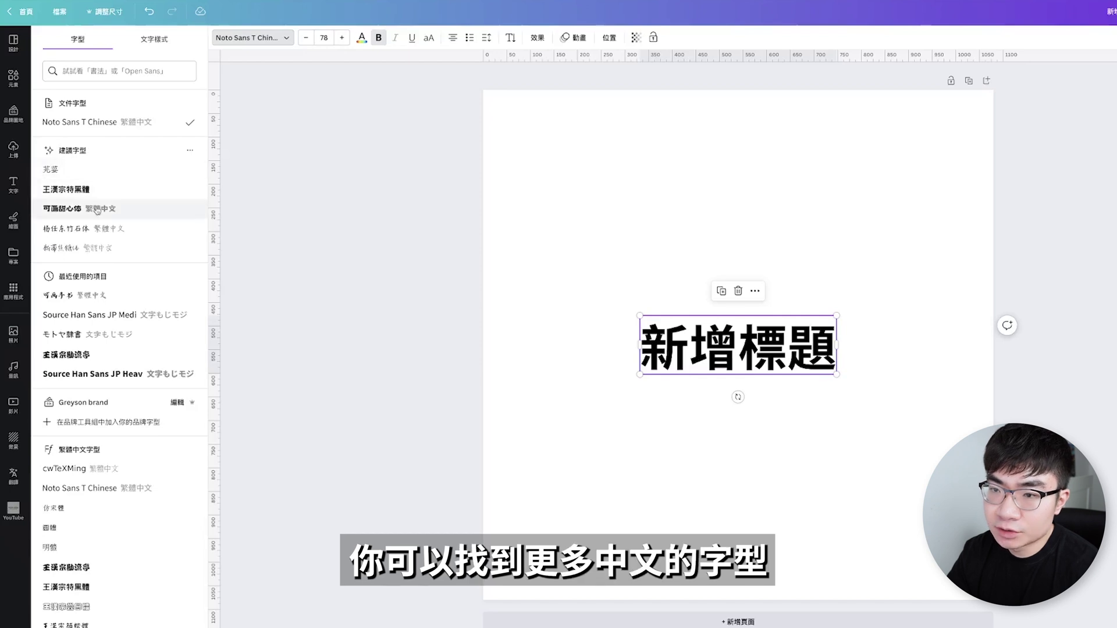
scroll(116, 247, down, 6)
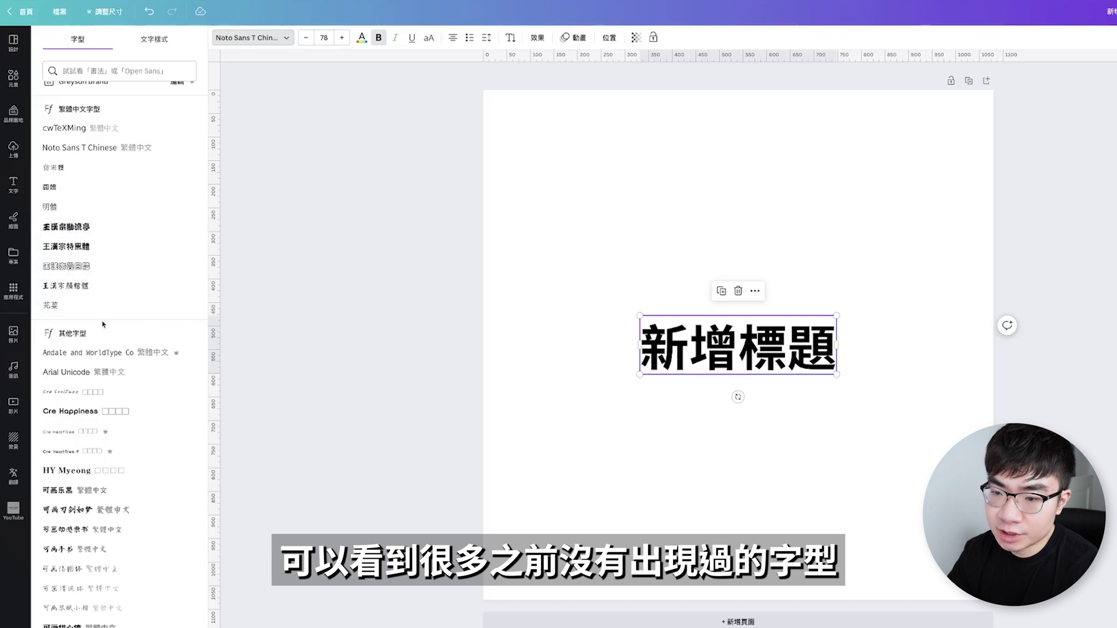
scroll(140, 349, down, 1)
scroll(140, 353, down, 3)
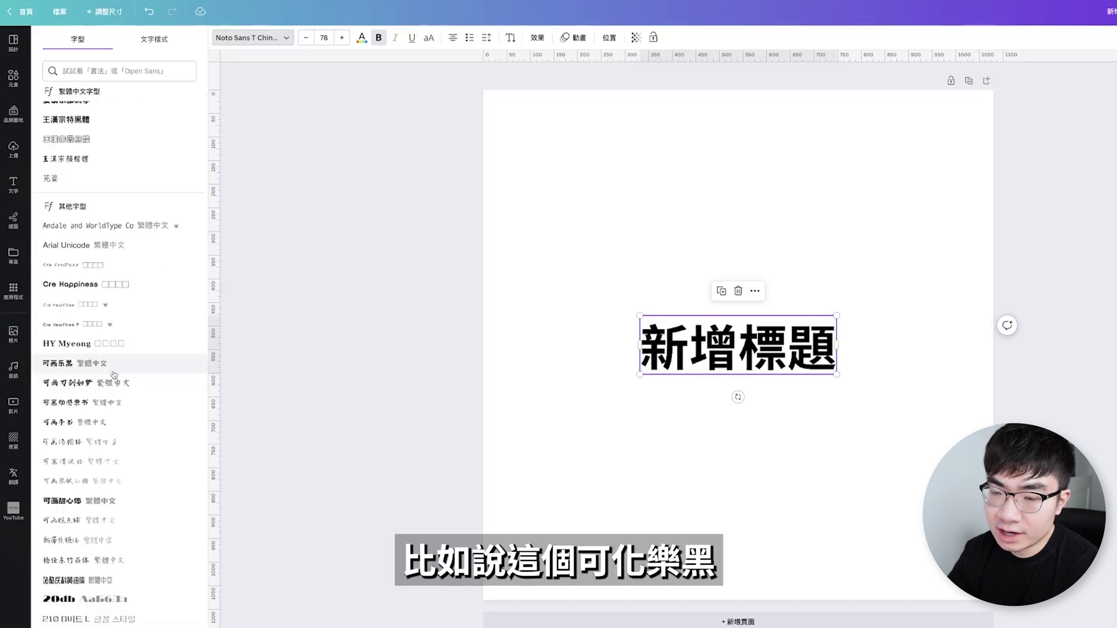
scroll(140, 375, down, 4)
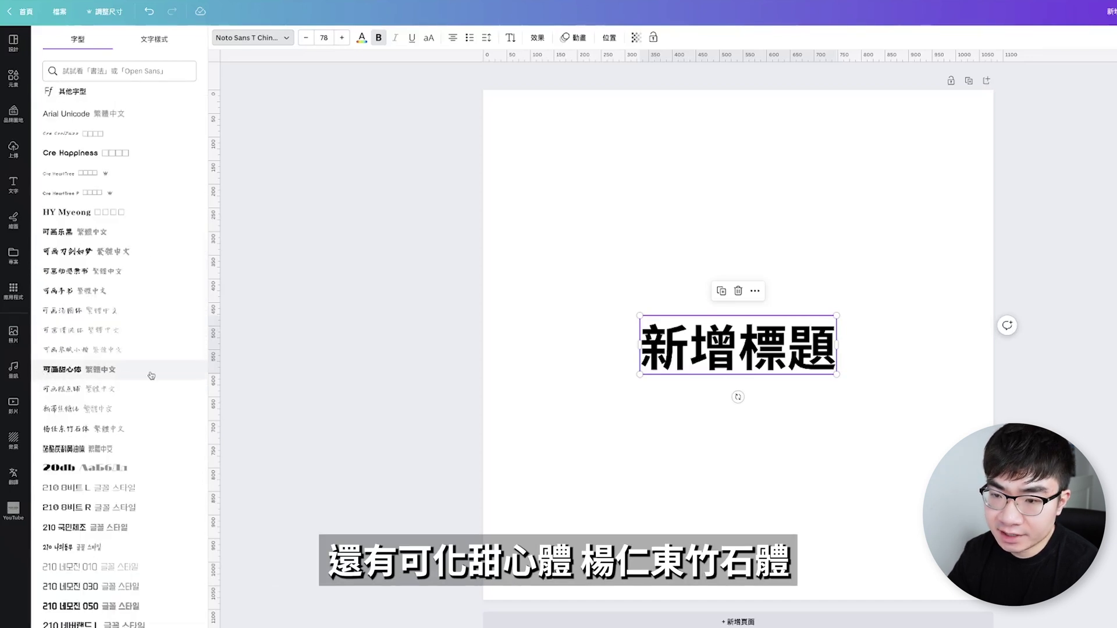
scroll(73, 338, down, 3)
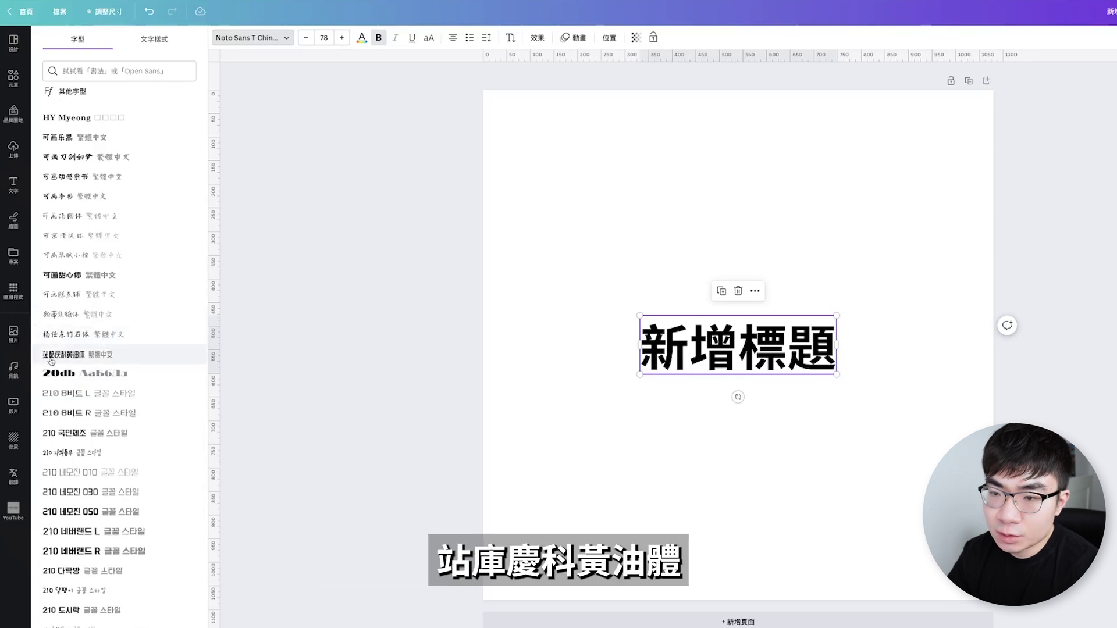
scroll(197, 271, up, 3)
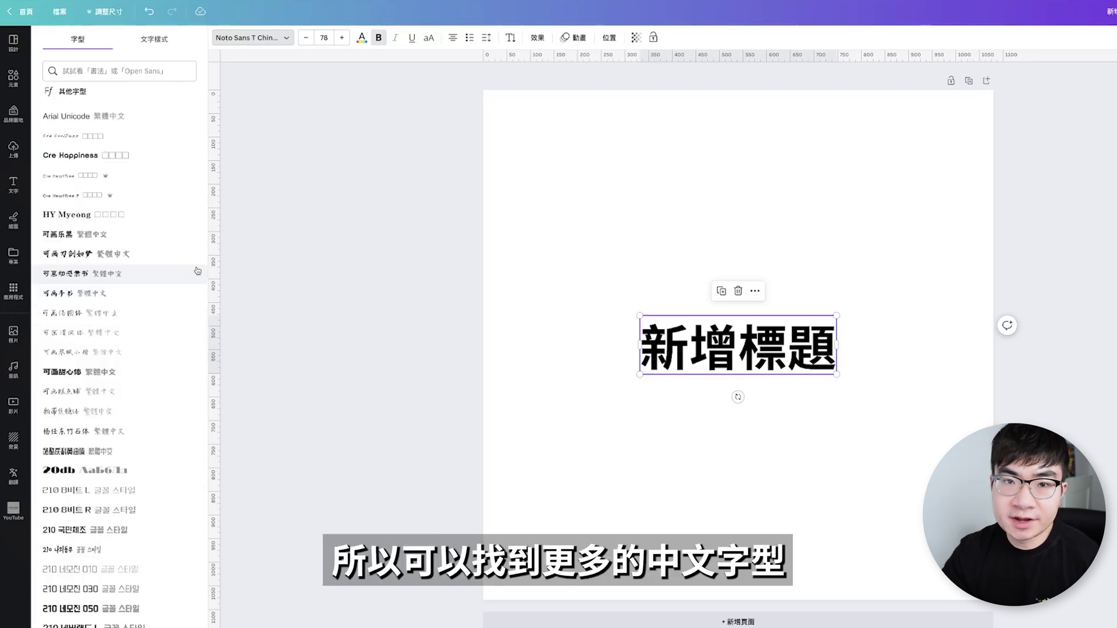